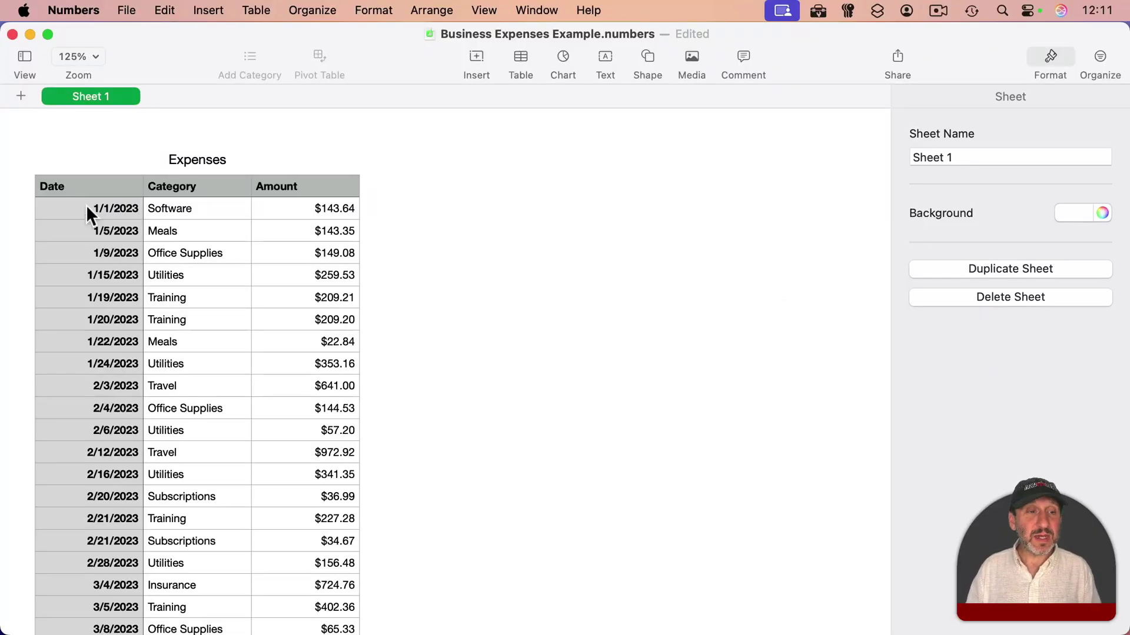
Review the Expenses table and select amounts C2 through C9 to check their sum in the status bar.
{"action": "scroll", "coordinate": [94, 390], "scroll_direction": "down", "scroll_amount": 10}
{"action": "scroll", "coordinate": [95, 389], "scroll_direction": "up", "scroll_amount": 10}
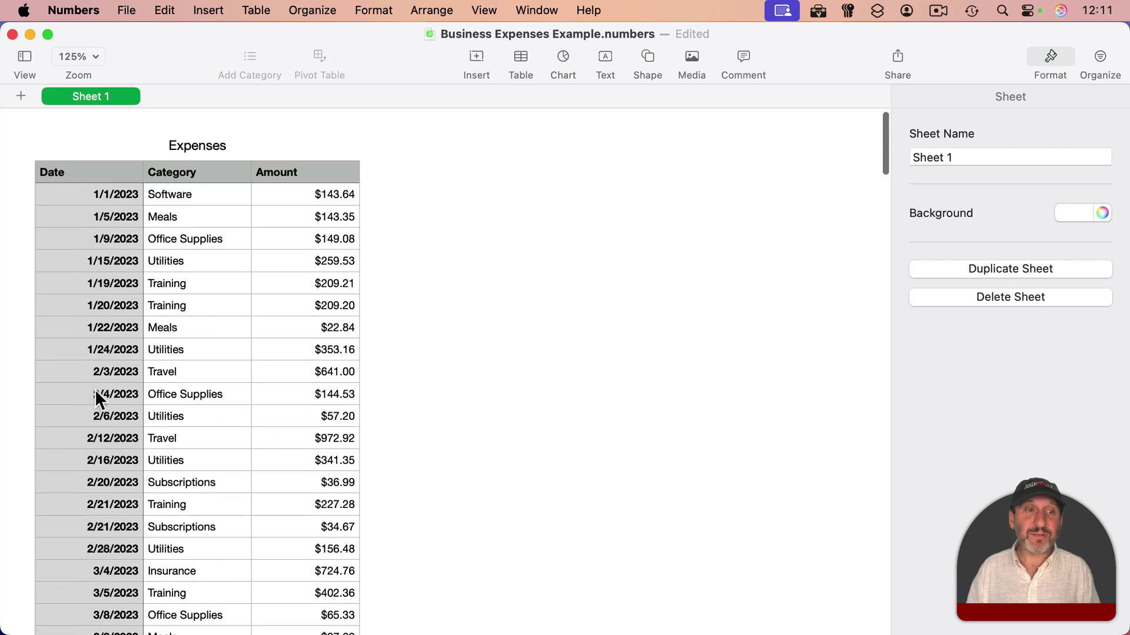
{"action": "scroll", "coordinate": [94, 394], "scroll_direction": "up", "scroll_amount": 1}
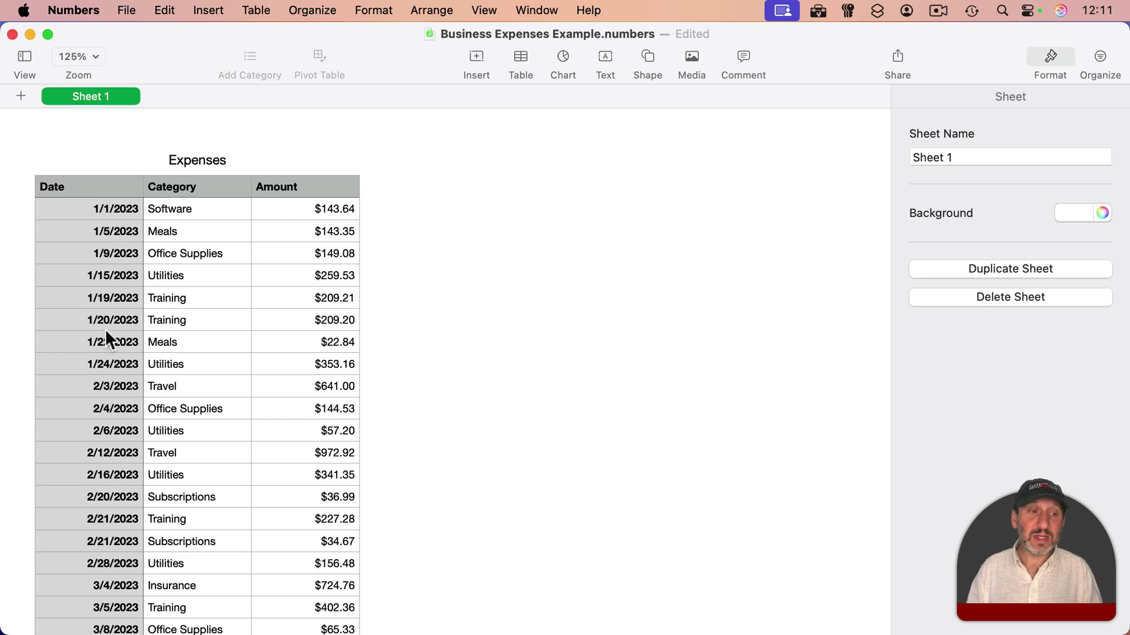
{"action": "scroll", "coordinate": [104, 393], "scroll_direction": "down", "scroll_amount": 10}
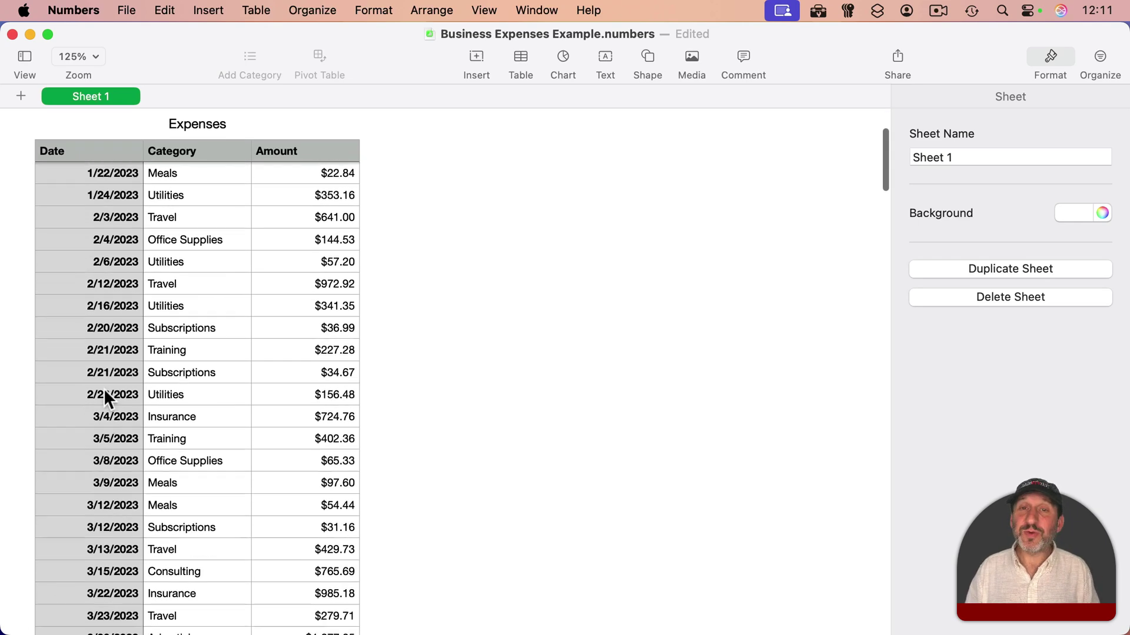
{"action": "scroll", "coordinate": [106, 395], "scroll_direction": "up", "scroll_amount": 10}
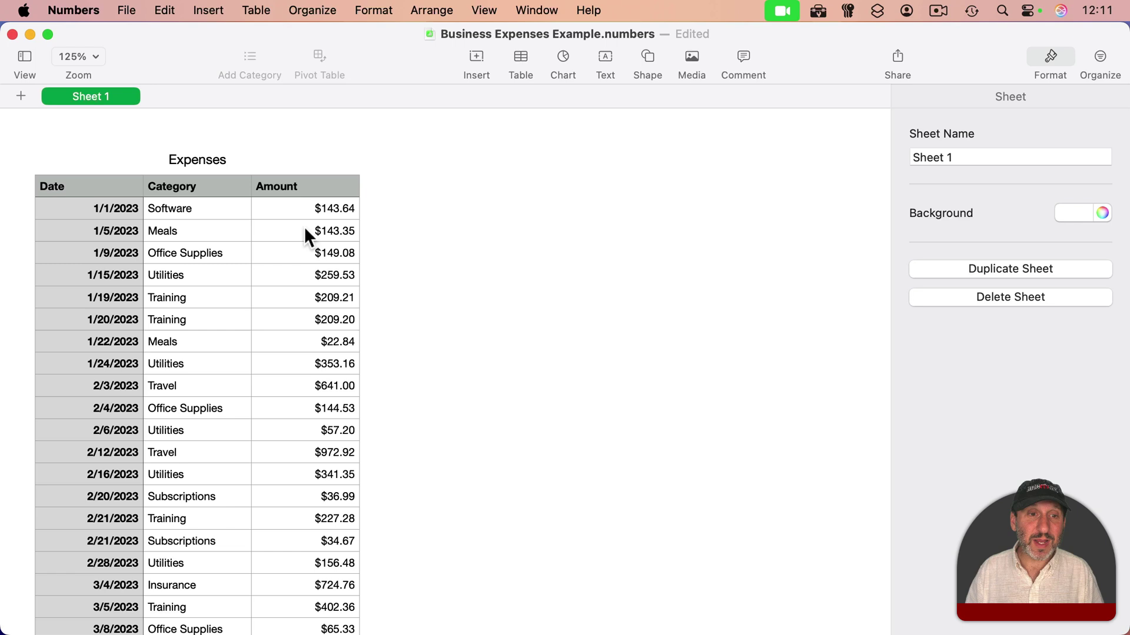
{"action": "left_click", "coordinate": [327, 216]}
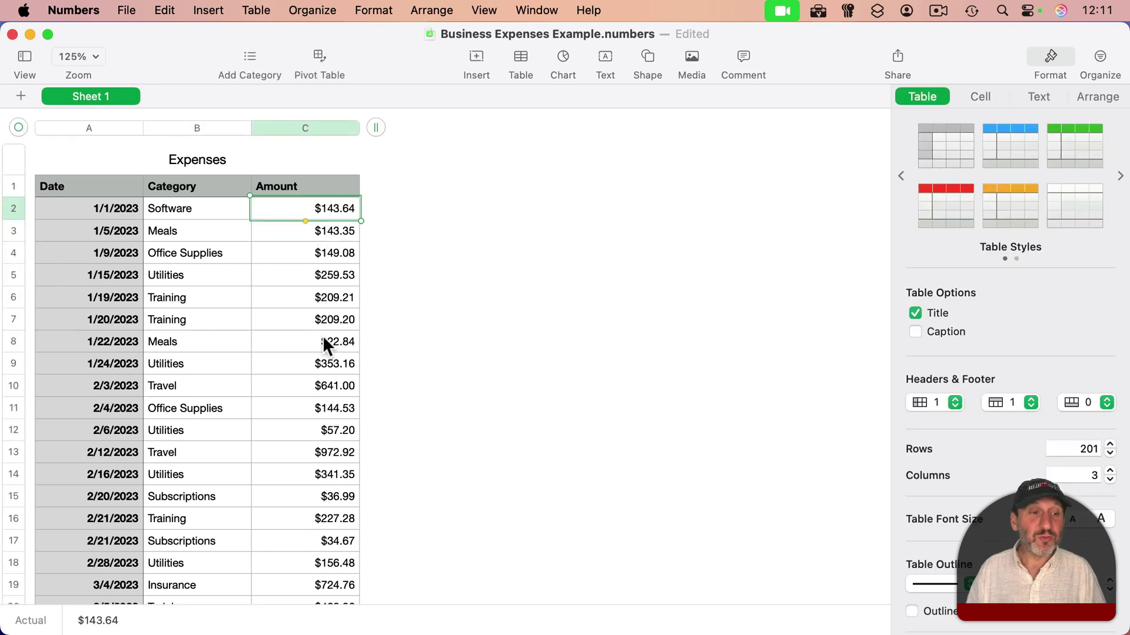
{"action": "left_click", "coordinate": [315, 358], "text": "shift"}
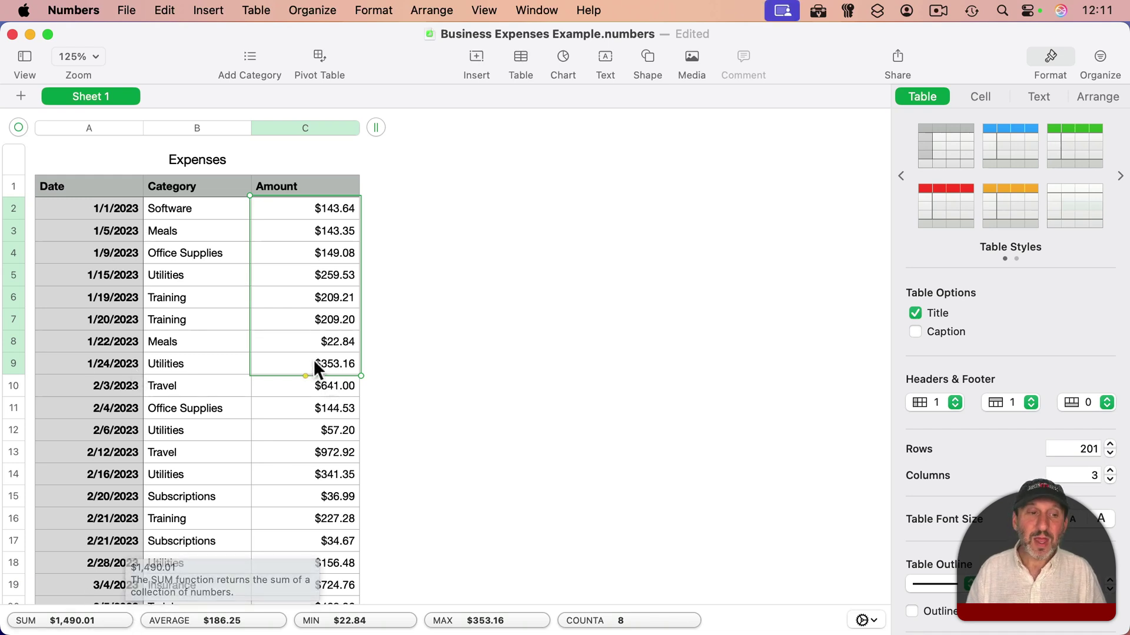
{"action": "left_click", "coordinate": [398, 268]}
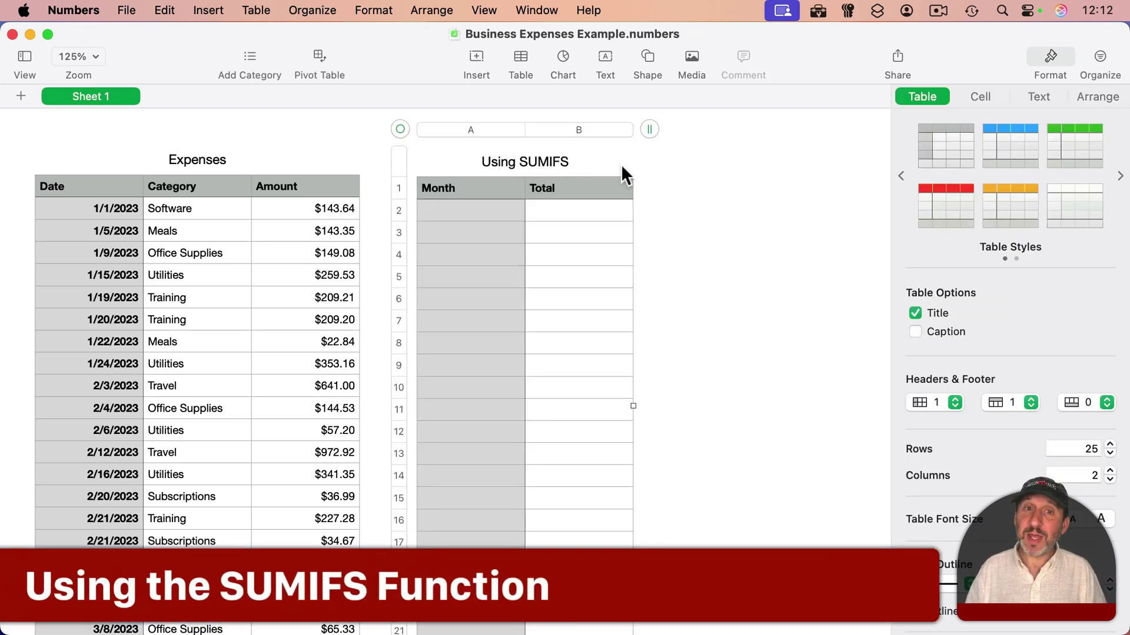
Enter January 2023 as the first Month value in A2.
{"action": "left_click", "coordinate": [453, 191]}
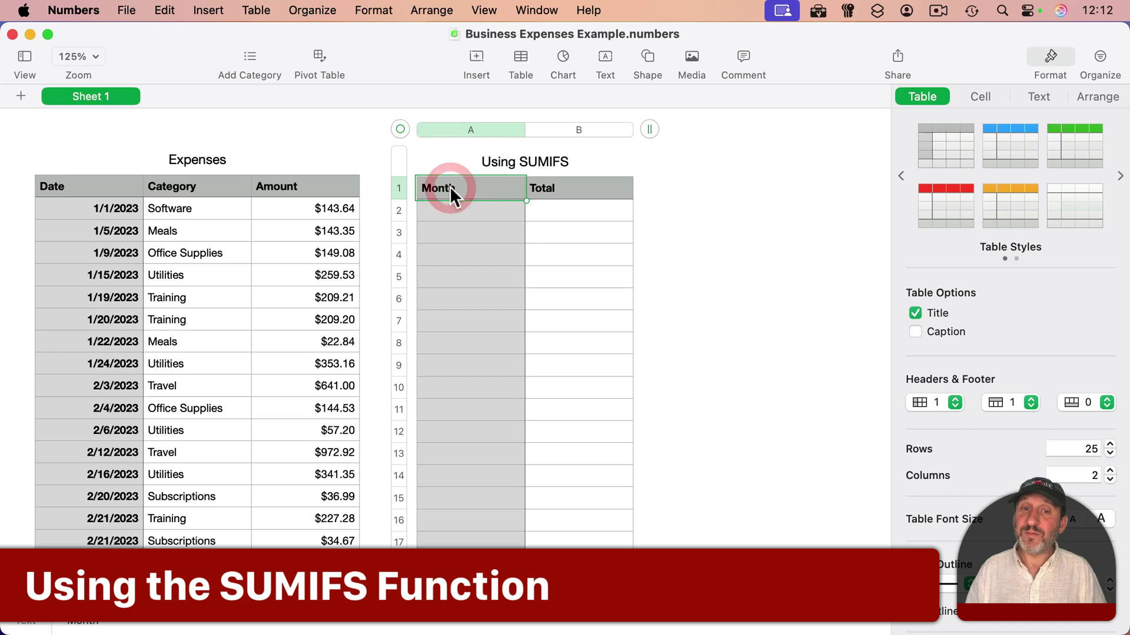
{"action": "left_click", "coordinate": [559, 189]}
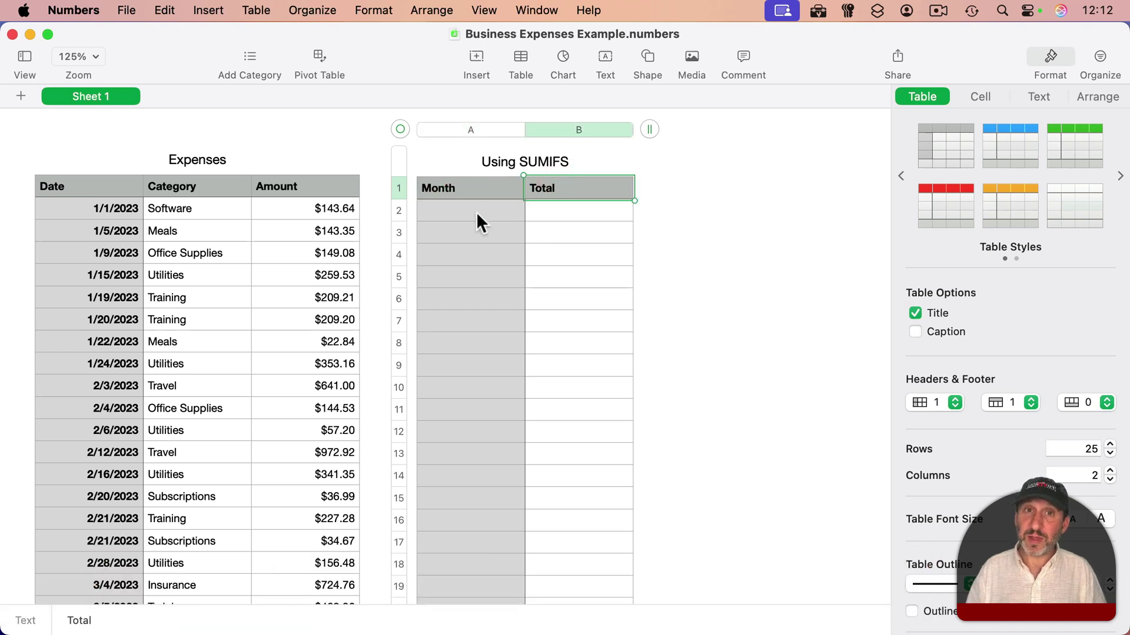
{"action": "left_click", "coordinate": [476, 213]}
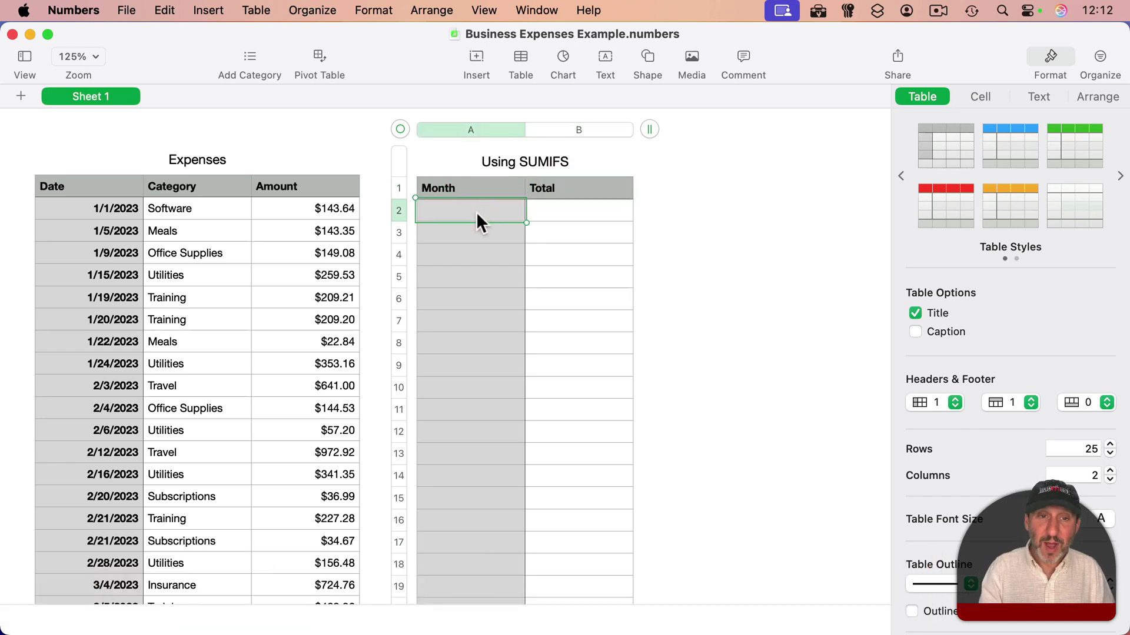
{"action": "key", "text": "shift"}
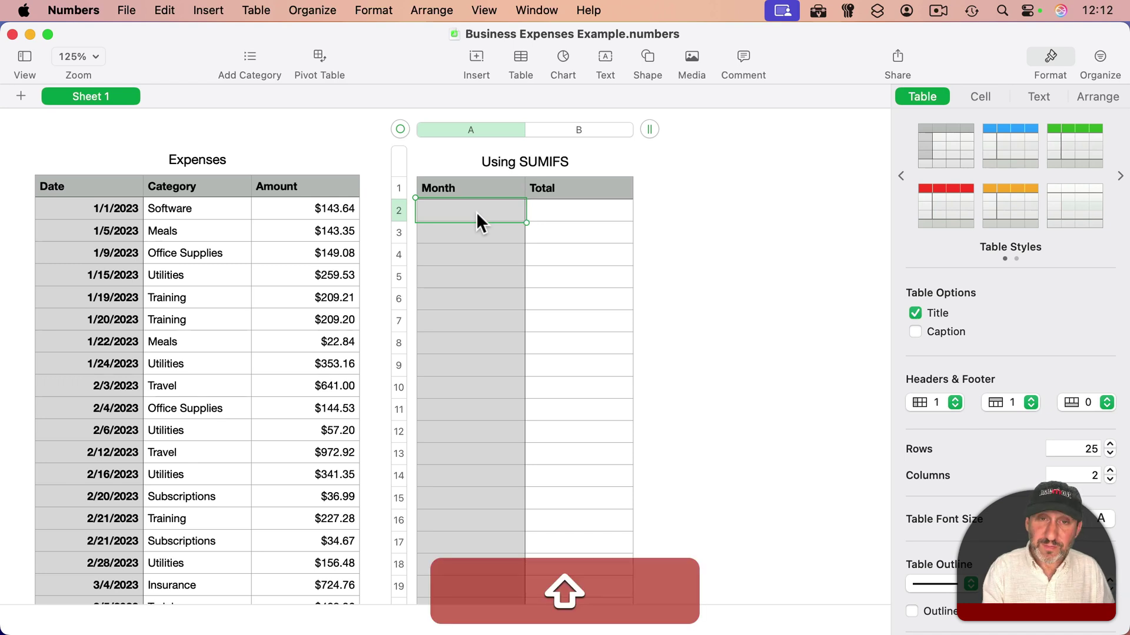
{"action": "type", "text": "January "}
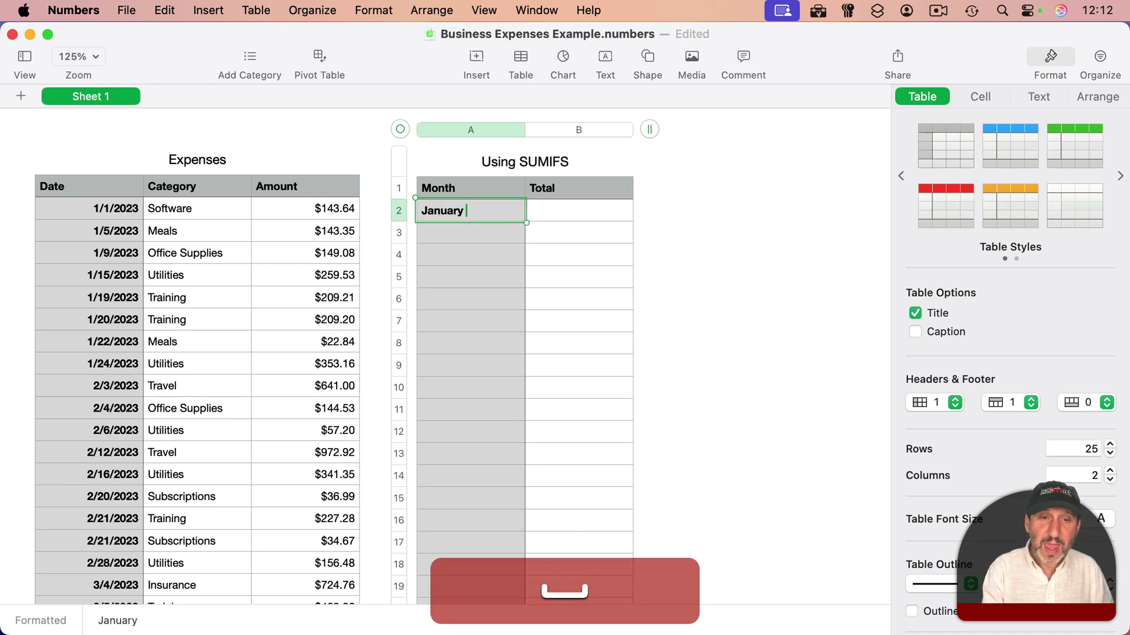
{"action": "type", "text": "2023"}
{"action": "key", "text": "Return"}
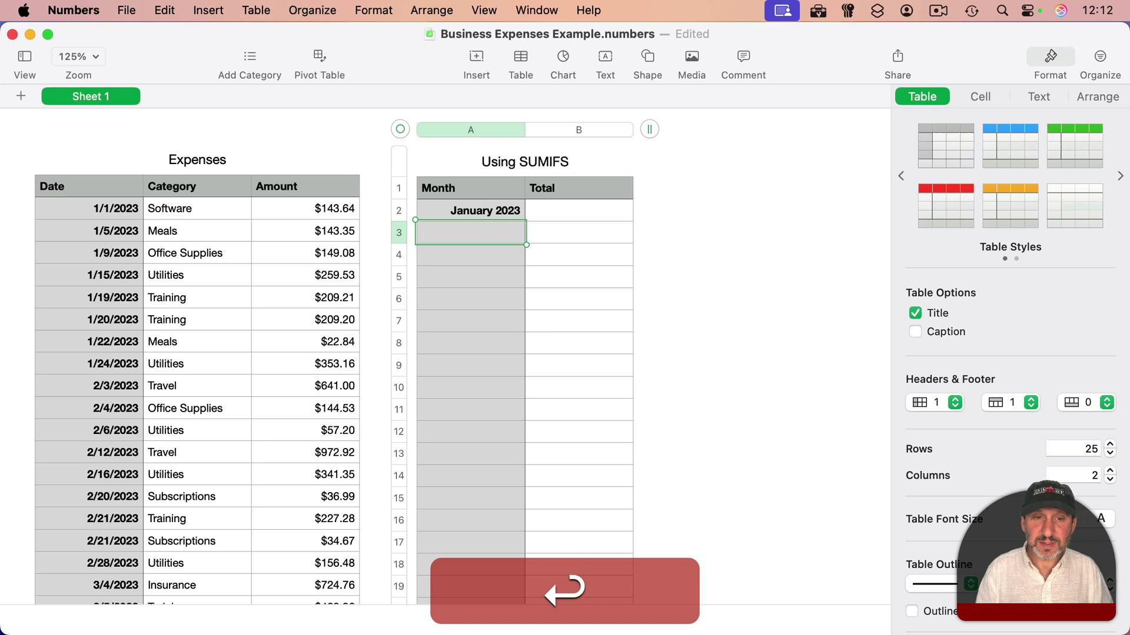
Fill the Month column down from January 2023 to December 2024.
{"action": "left_click", "coordinate": [489, 211]}
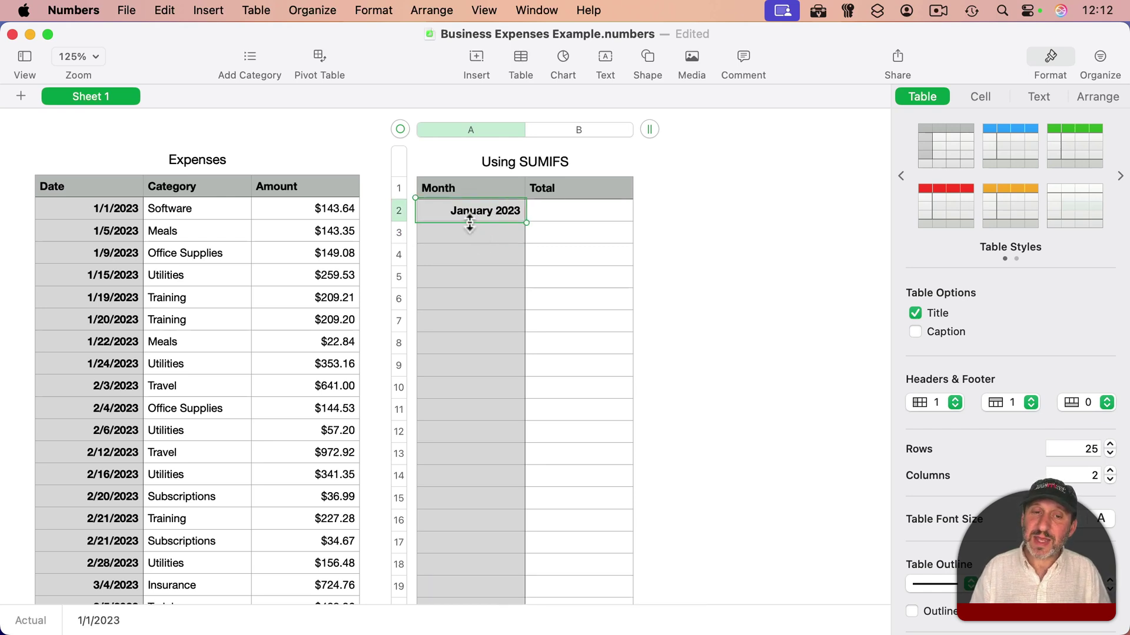
{"action": "left_click_drag", "start_coordinate": [469, 222], "coordinate": [465, 625]}
{"action": "scroll", "coordinate": [500, 294], "scroll_direction": "up", "scroll_amount": 10}
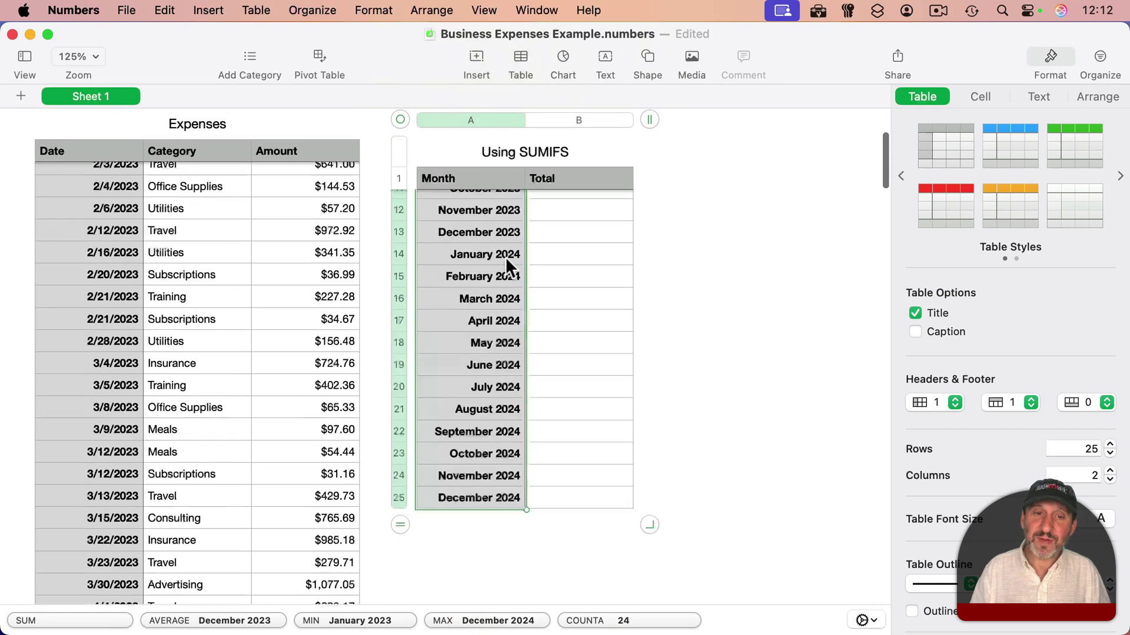
{"action": "scroll", "coordinate": [500, 253], "scroll_direction": "up", "scroll_amount": 3}
{"action": "scroll", "coordinate": [484, 315], "scroll_direction": "down", "scroll_amount": 4}
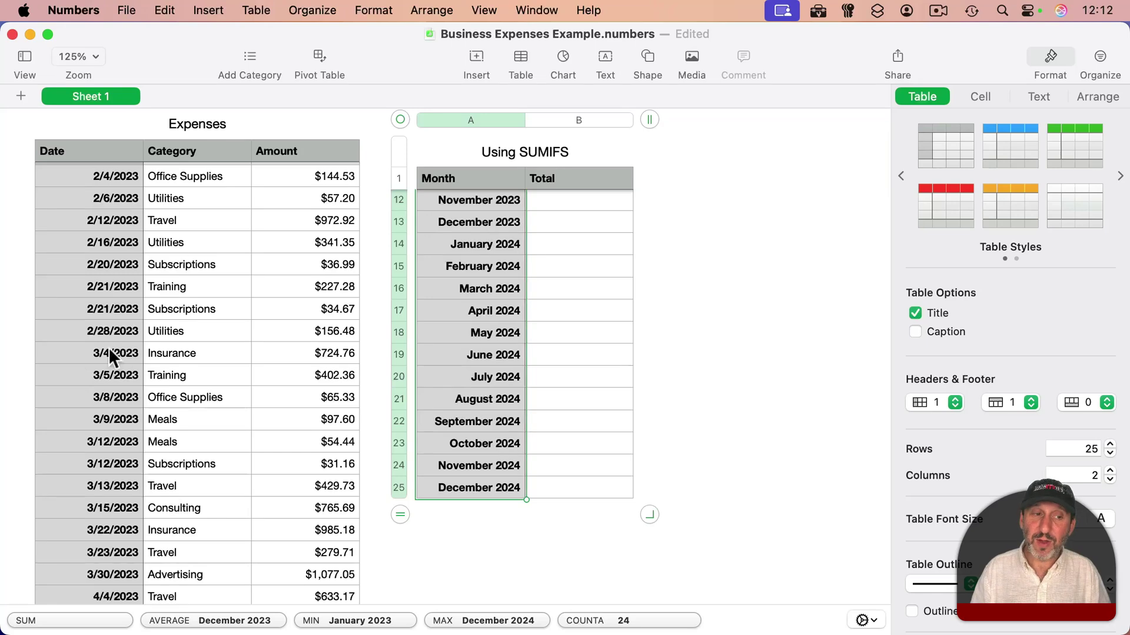
{"action": "scroll", "coordinate": [451, 296], "scroll_direction": "up", "scroll_amount": 5}
Confirm in the cell format options that the Month cells use the month-and-year Date format.
{"action": "left_click", "coordinate": [570, 210]}
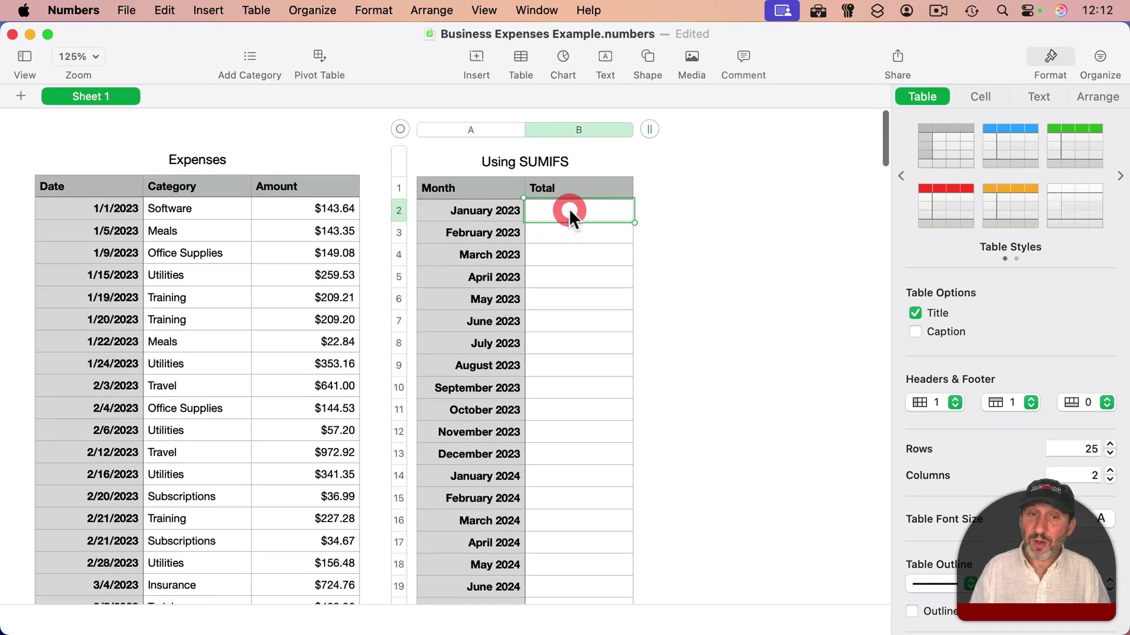
{"action": "left_click", "coordinate": [473, 210]}
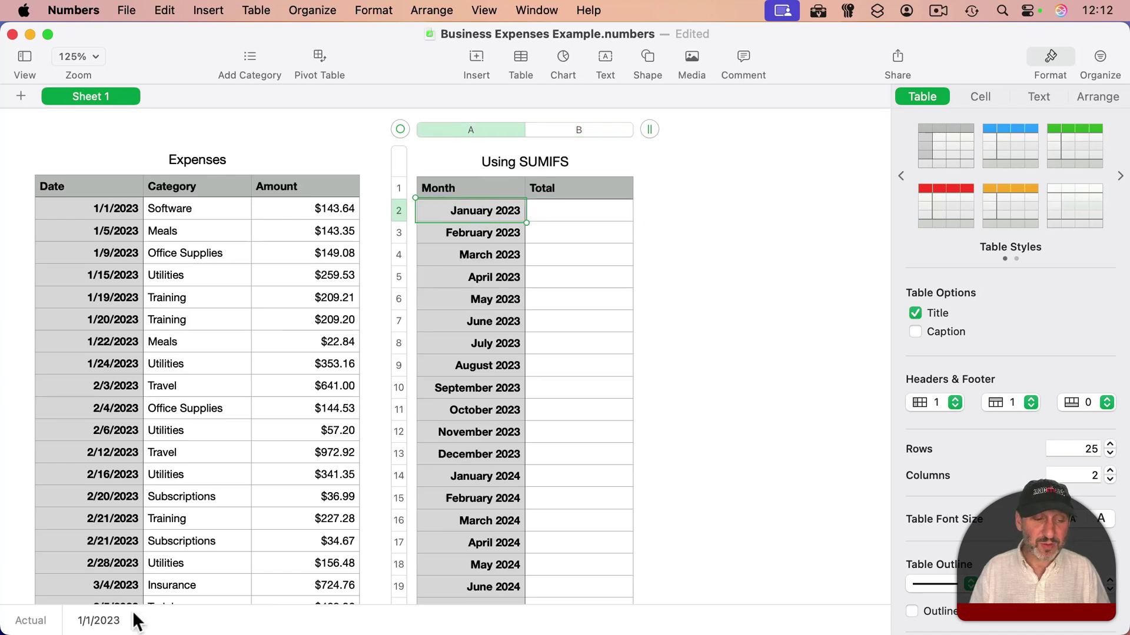
{"action": "left_click", "coordinate": [482, 236]}
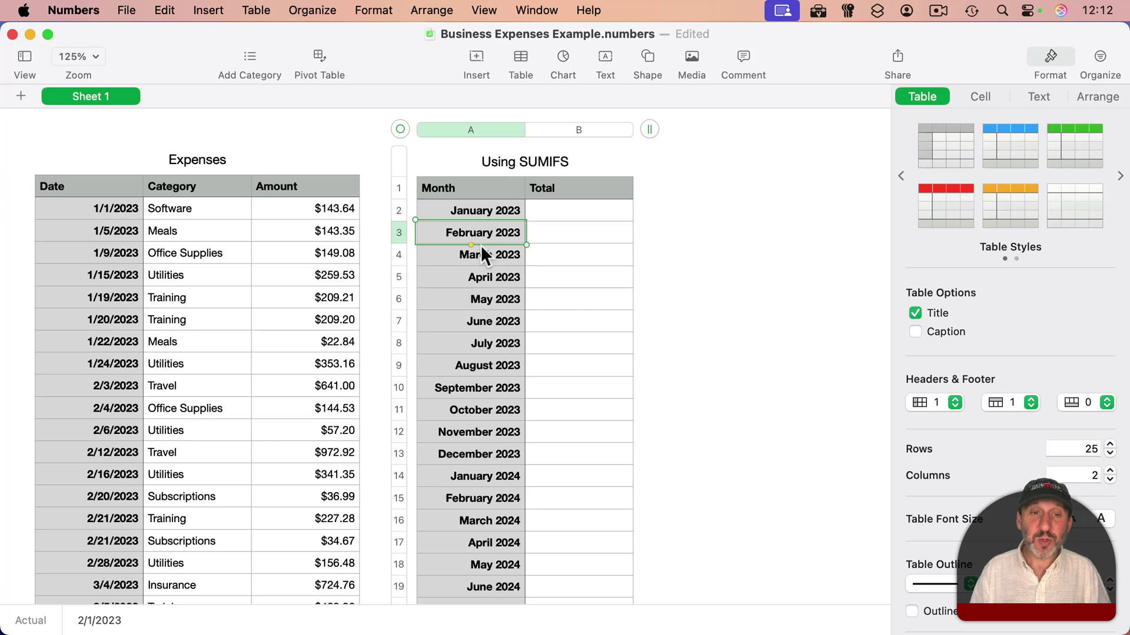
{"action": "left_click", "coordinate": [477, 210]}
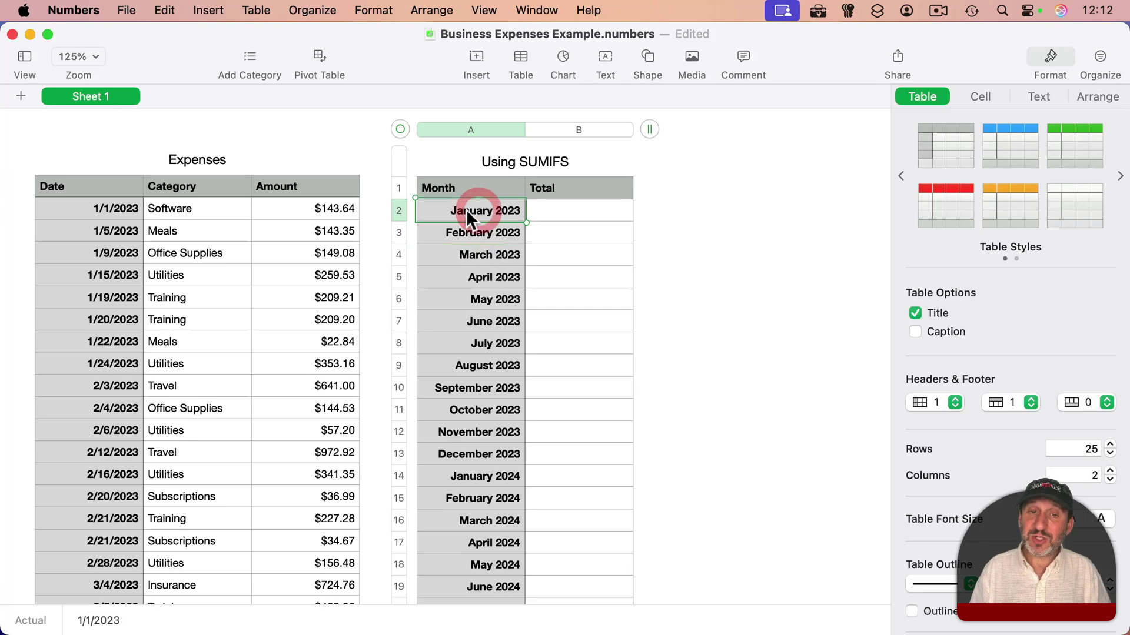
{"action": "left_click", "coordinate": [968, 84]}
{"action": "left_click", "coordinate": [977, 100]}
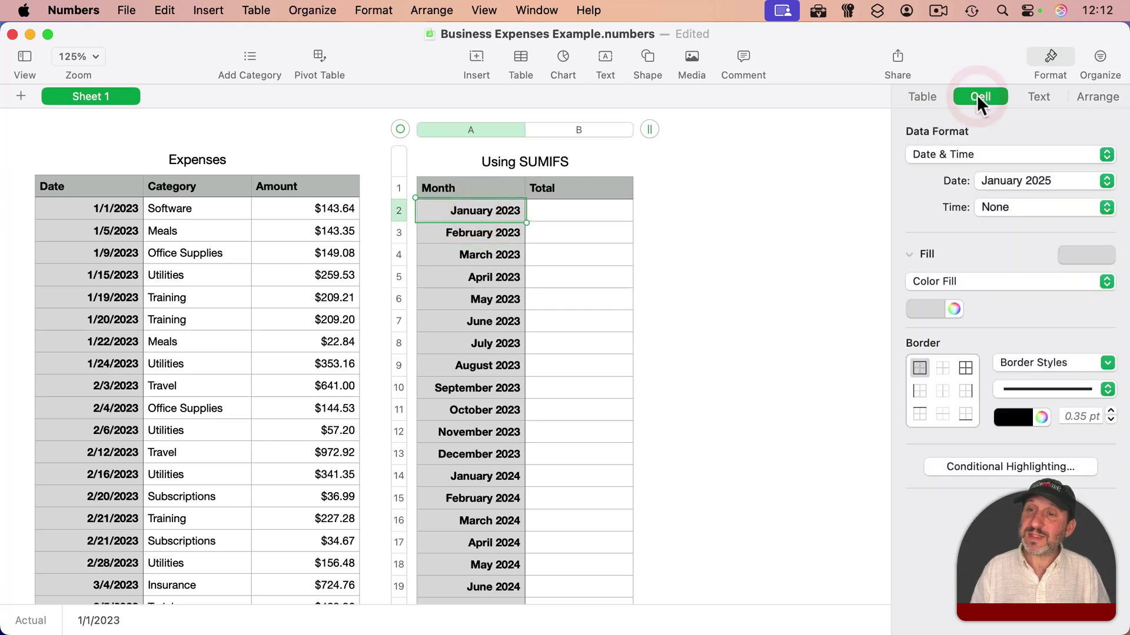
{"action": "left_click", "coordinate": [1017, 182]}
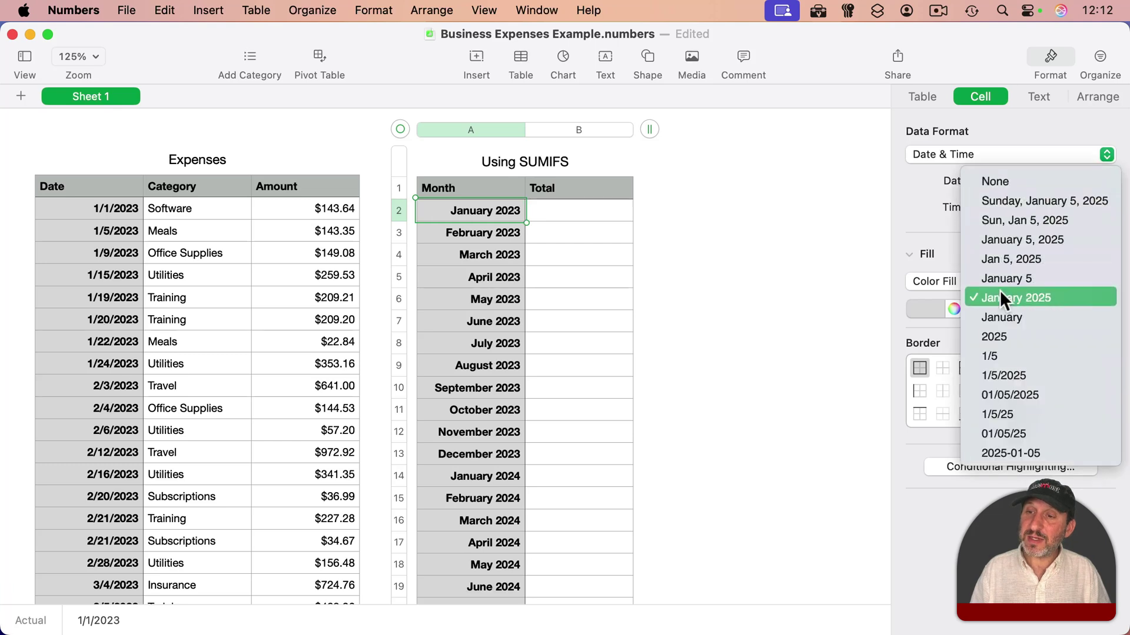
{"action": "left_click", "coordinate": [1049, 296]}
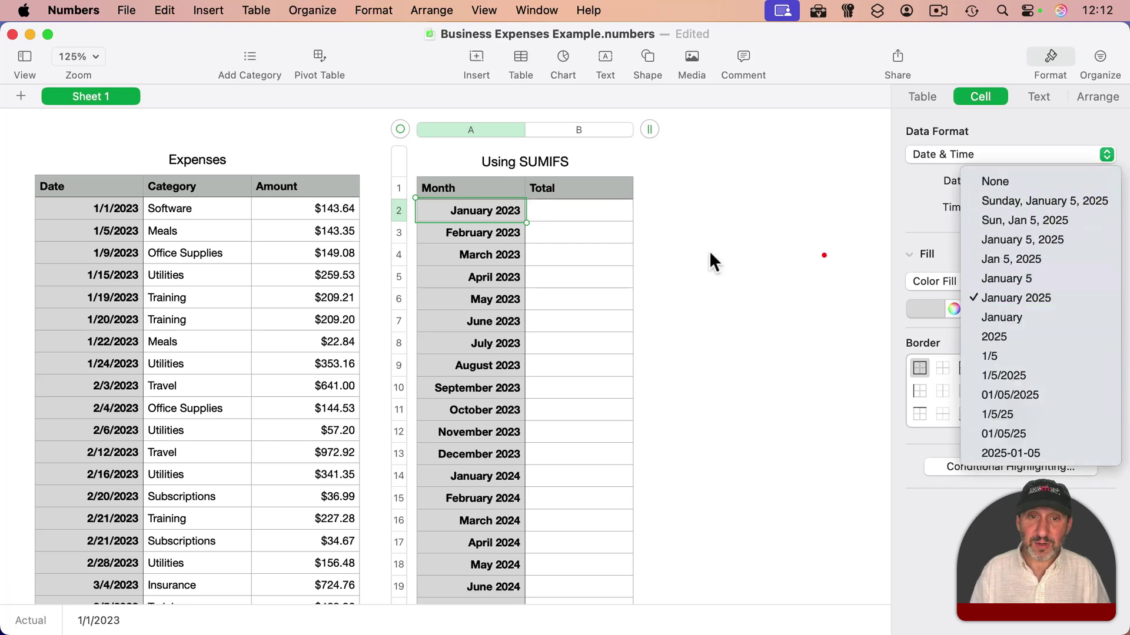
{"action": "left_click", "coordinate": [575, 205]}
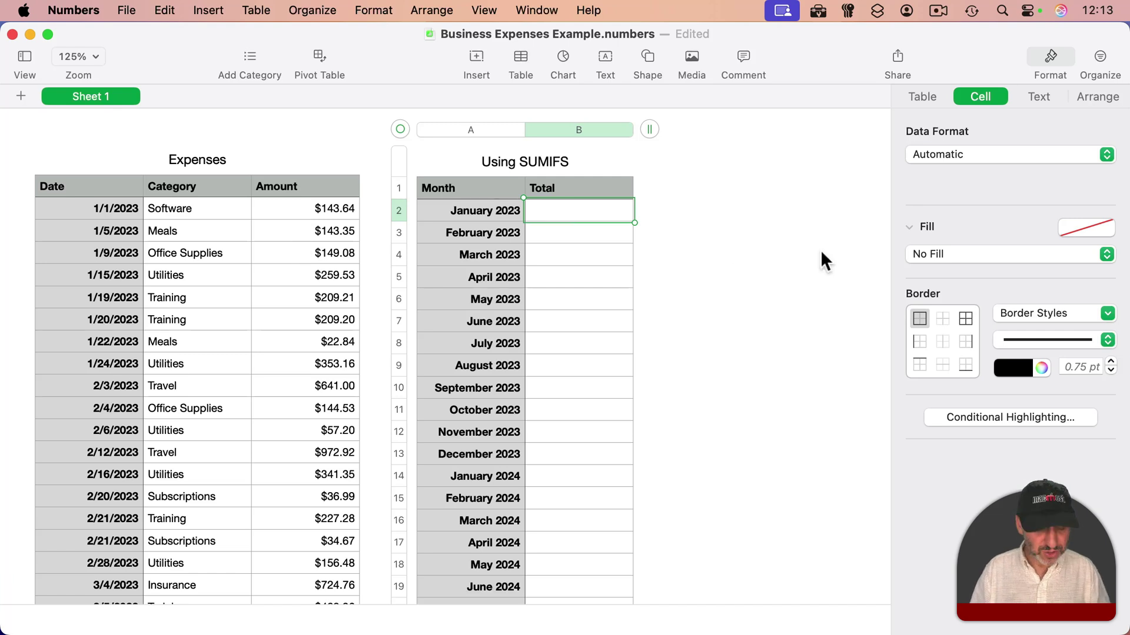
Start a SUMIFS in B2 summing Expenses::C where YEAR(Expenses::A) matches YEAR($A2).
{"action": "key", "text": "equal"}
{"action": "type", "text": "S"}
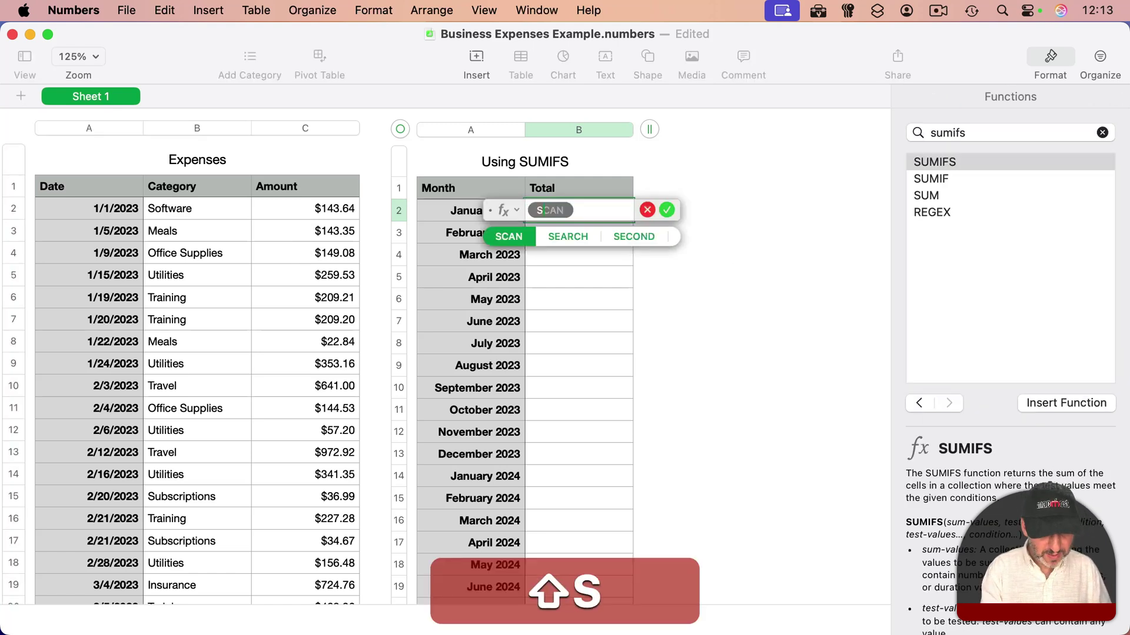
{"action": "type", "text": "UMIFS("}
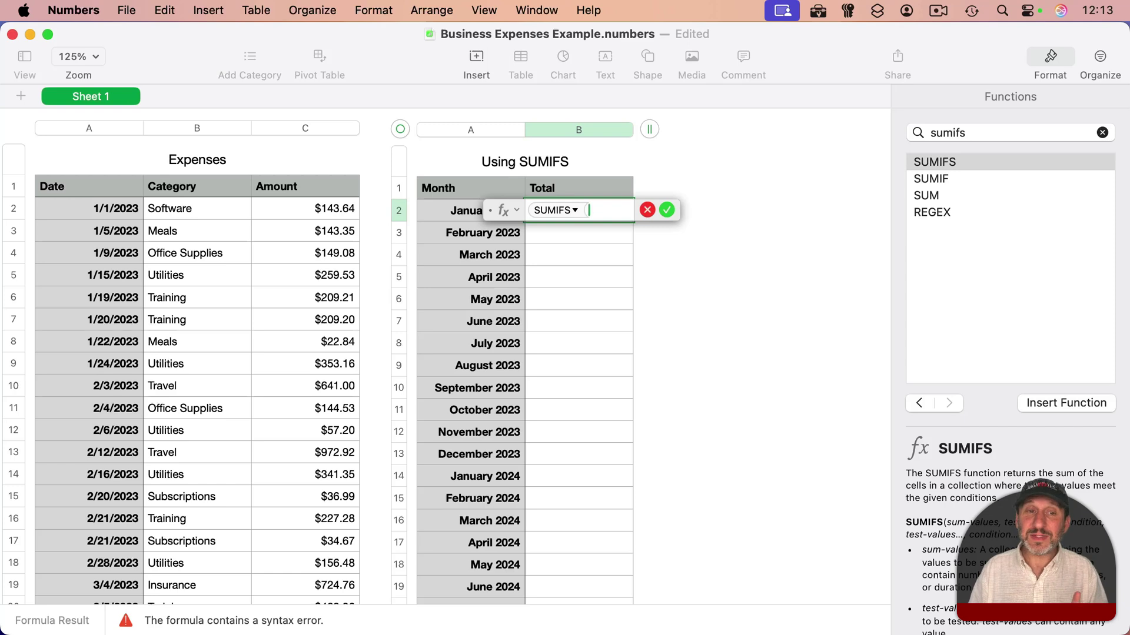
{"action": "left_click", "coordinate": [314, 130]}
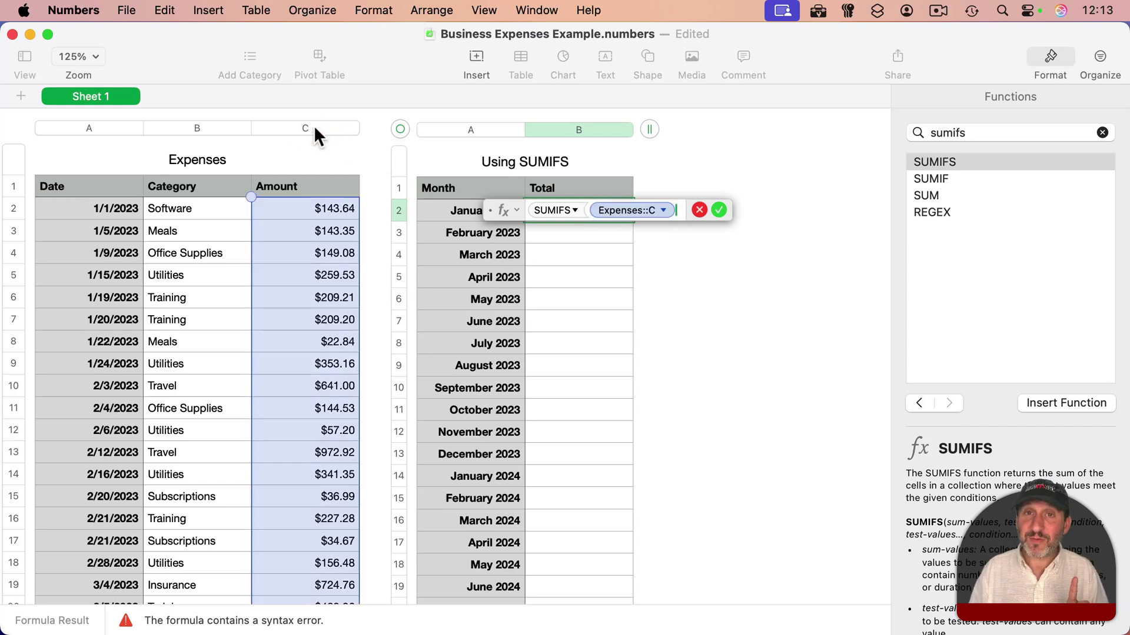
{"action": "type", "text": ","}
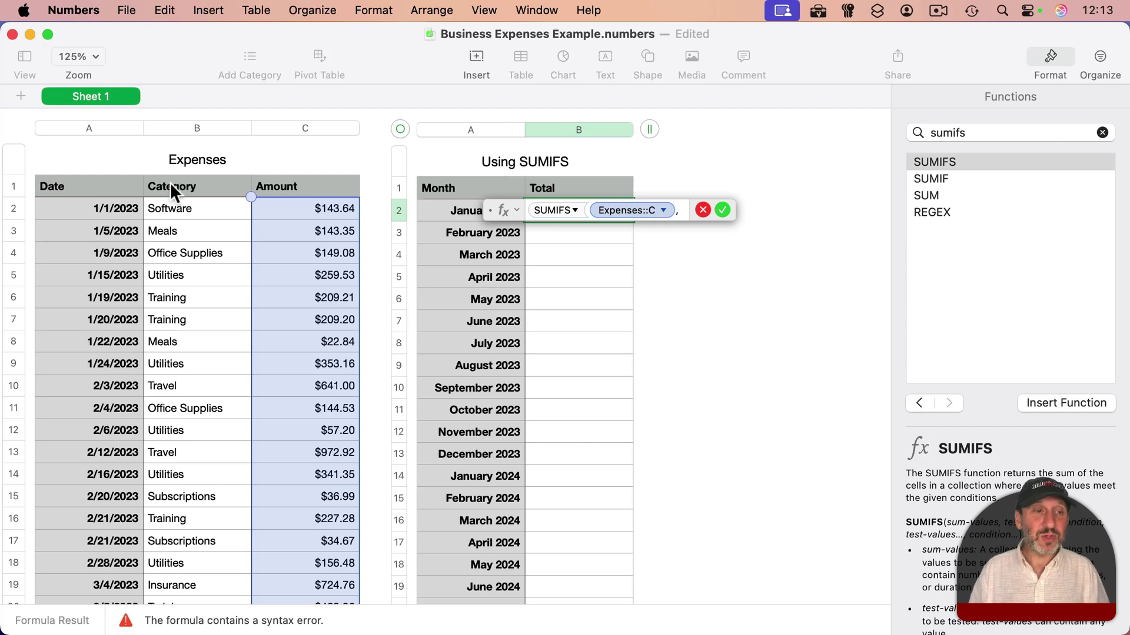
{"action": "left_click", "coordinate": [87, 127]}
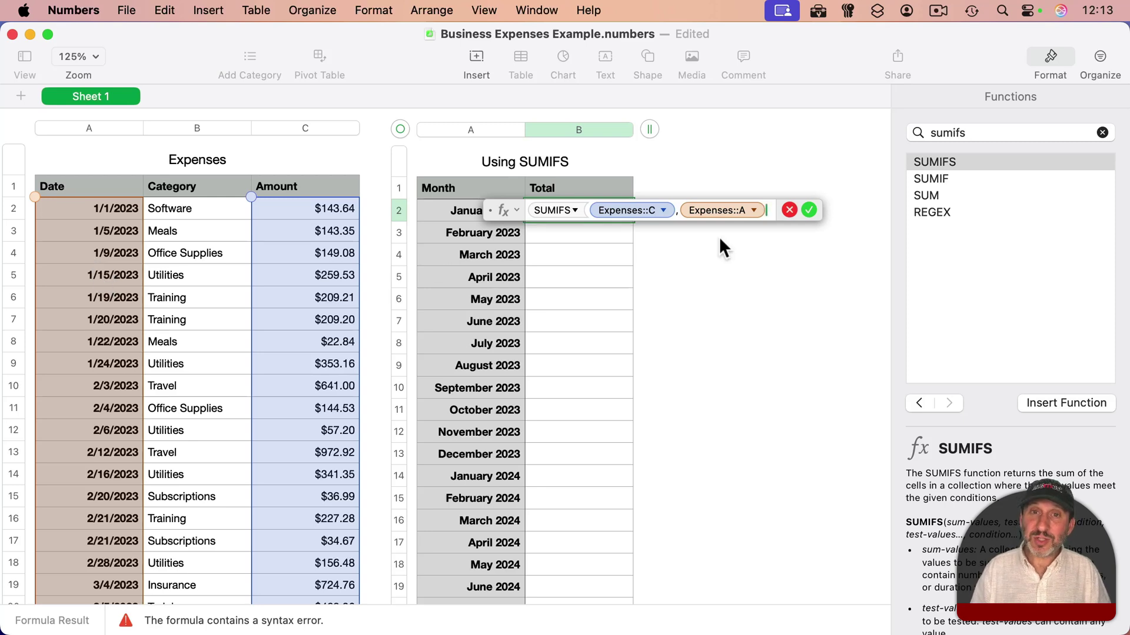
{"action": "type", "text": ","}
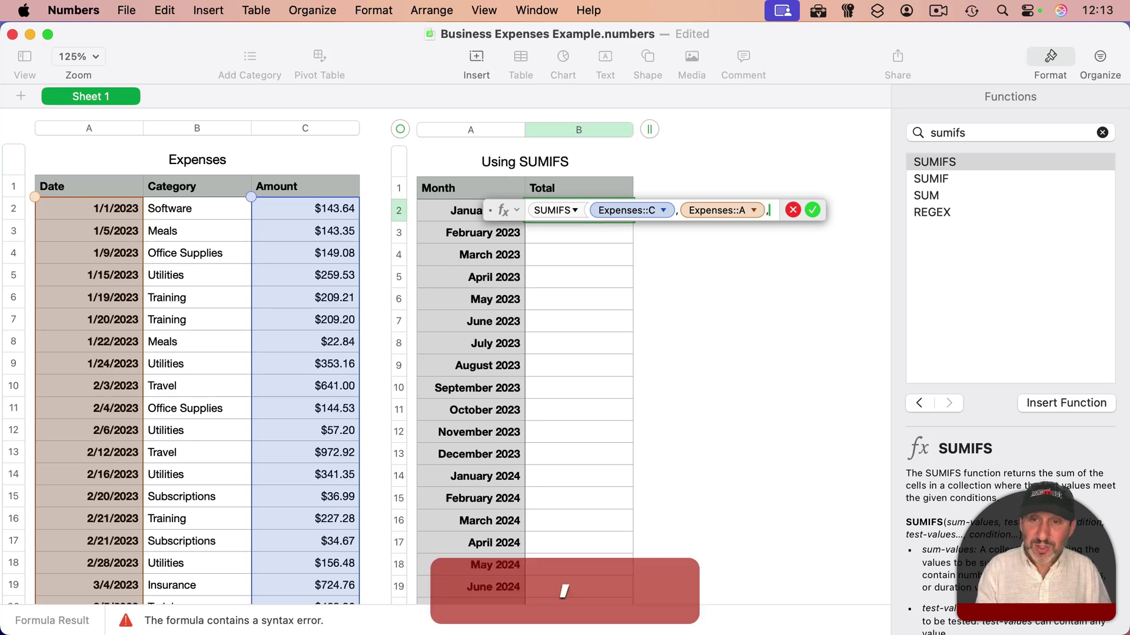
{"action": "left_click", "coordinate": [680, 211]}
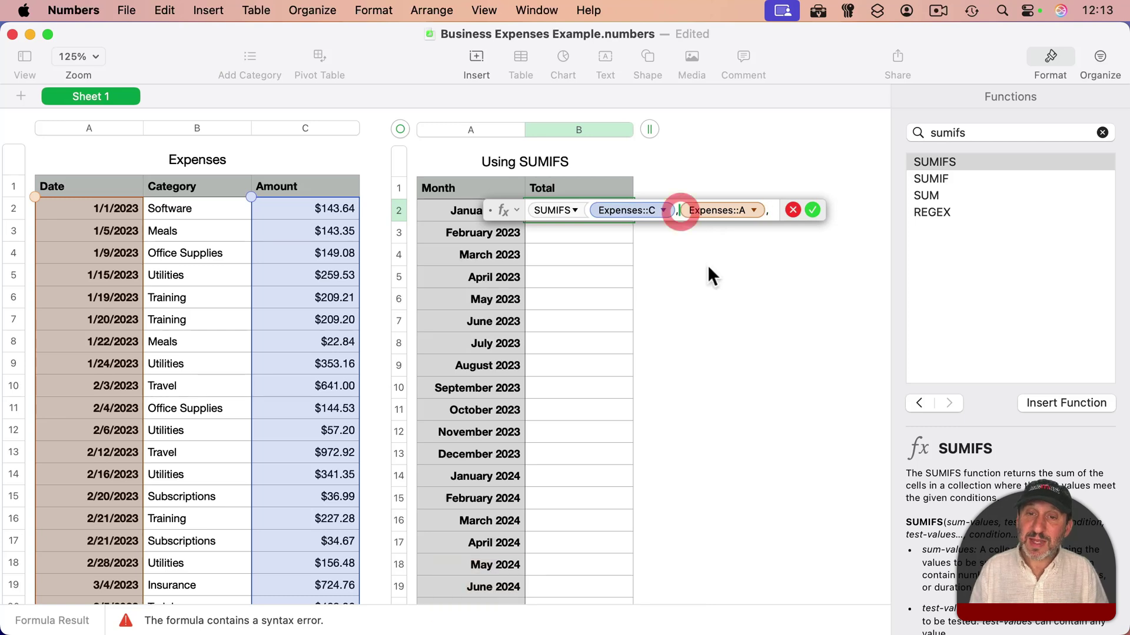
{"action": "type", "text": "YEAR*"}
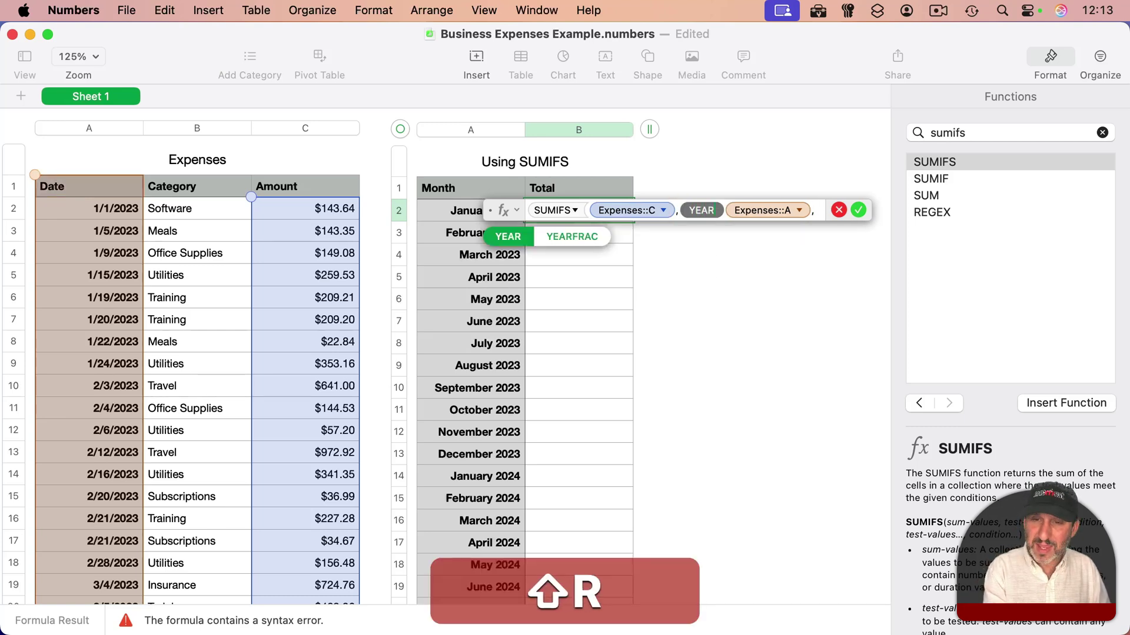
{"action": "key", "text": "BackSpace"}
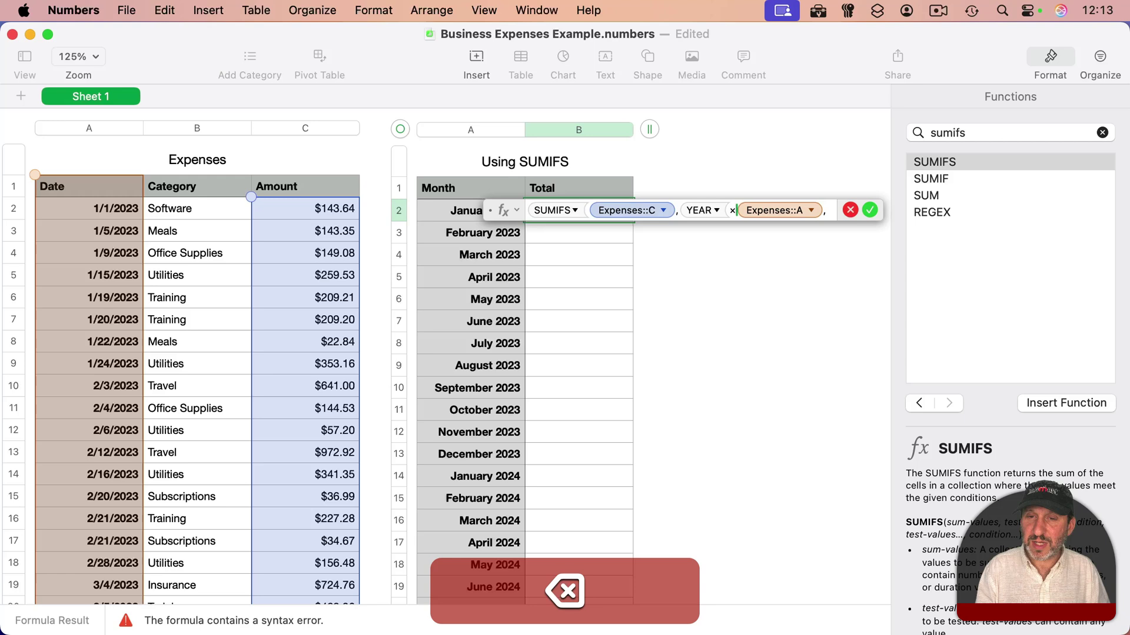
{"action": "type", "text": ")"}
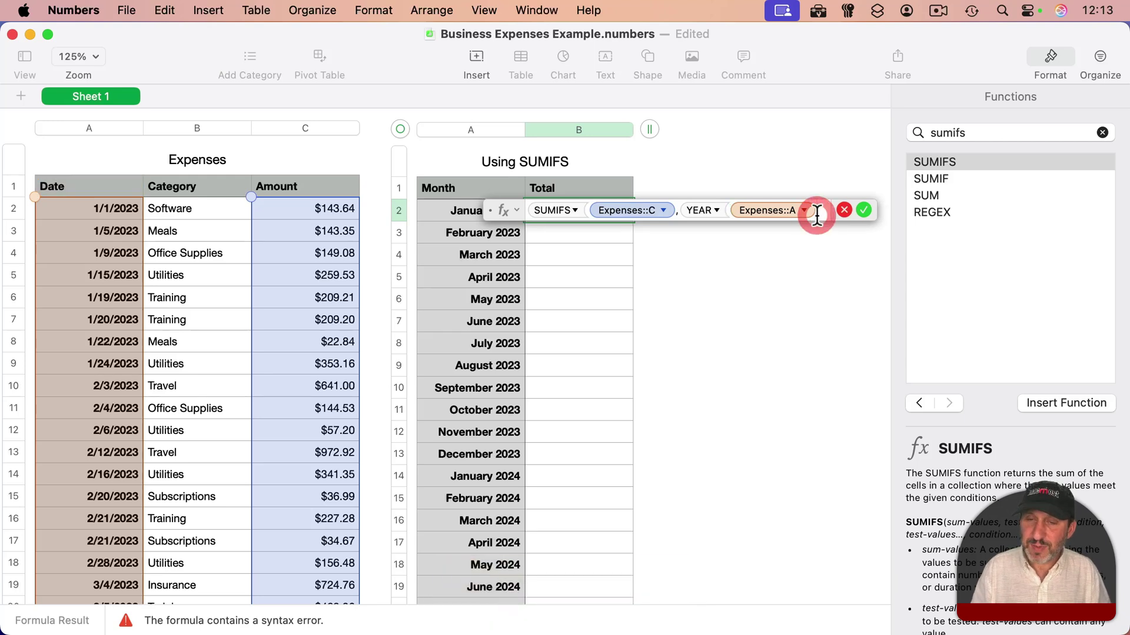
{"action": "type", "text": ","}
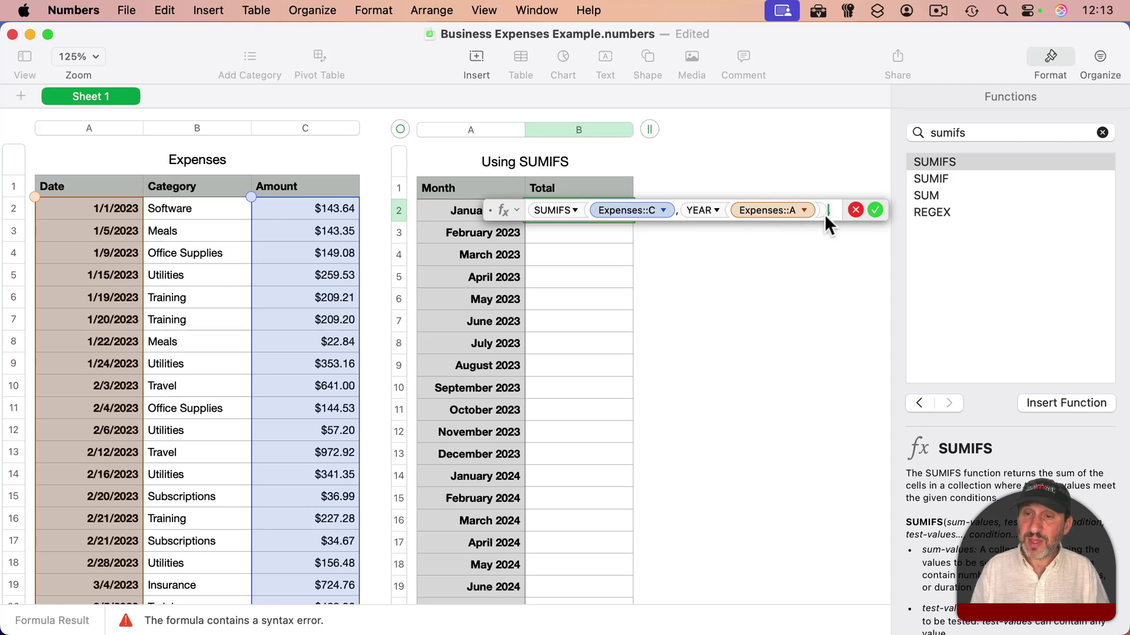
{"action": "type", "text": "YEAR"}
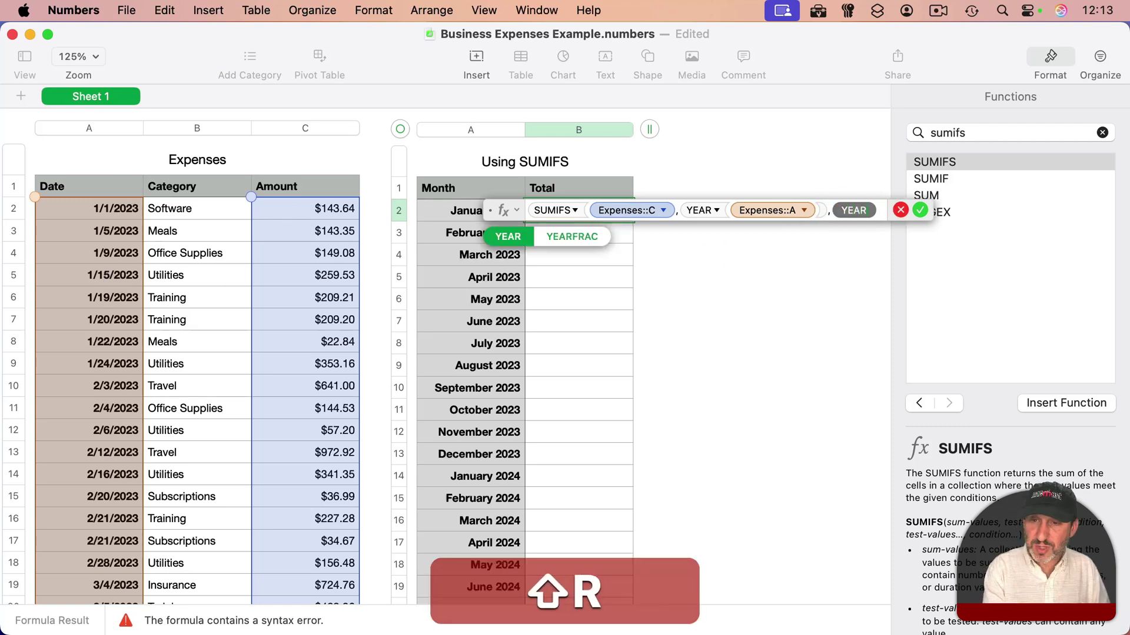
{"action": "type", "text": "("}
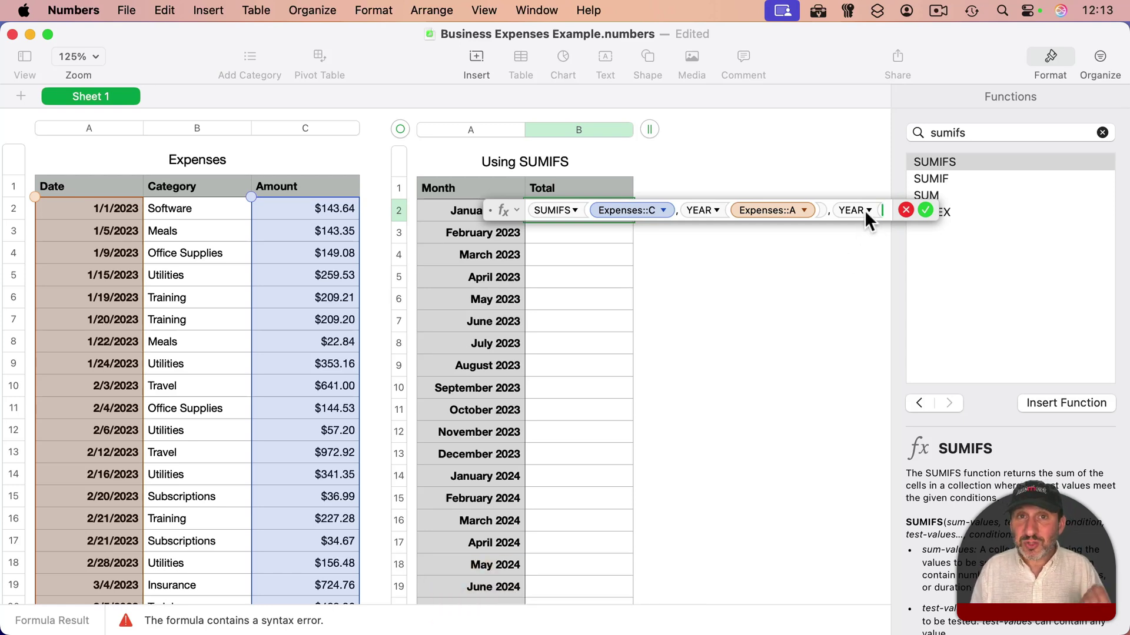
{"action": "left_click", "coordinate": [446, 212]}
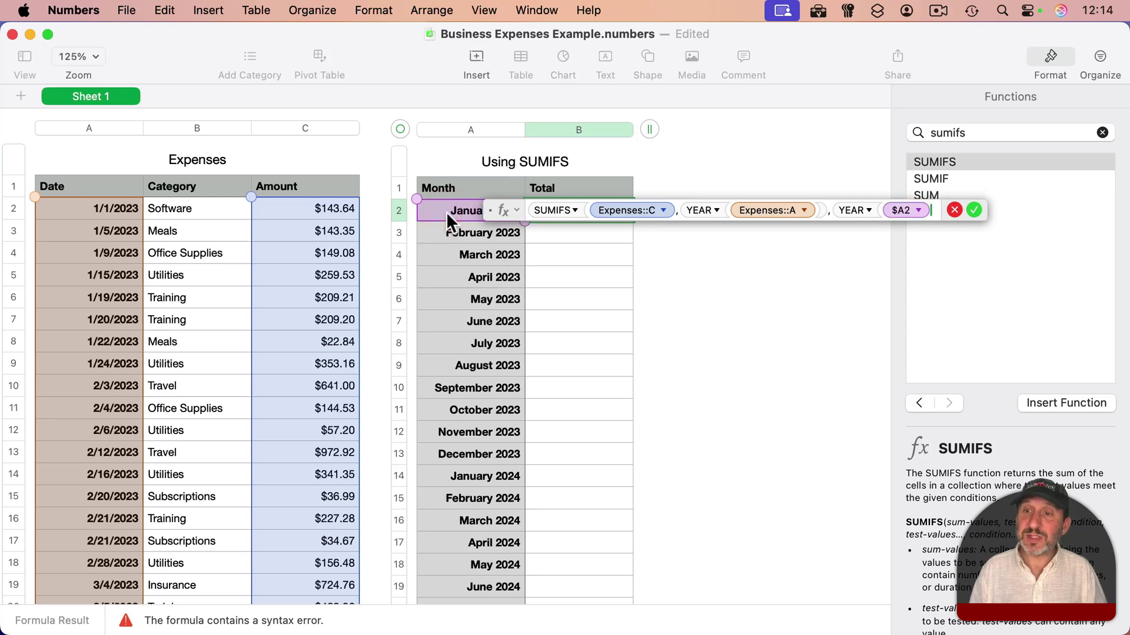
Add the MONTH(Expenses::A) = MONTH($A2) criterion and commit, giving $1,490.01.
{"action": "type", "text": ")"}
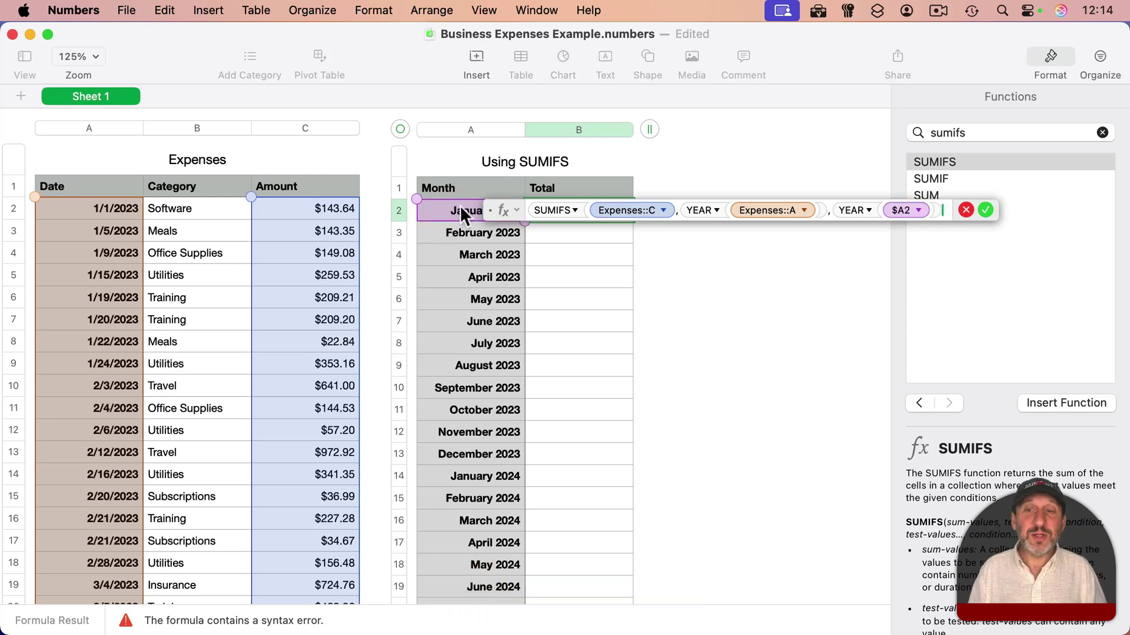
{"action": "type", "text": ","}
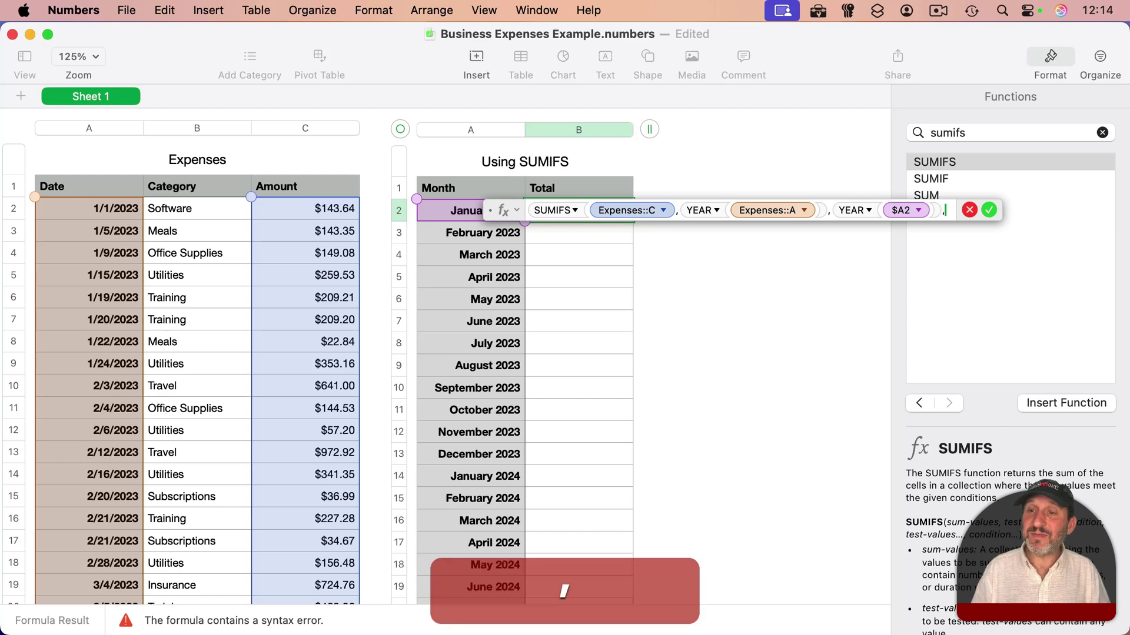
{"action": "type", "text": "MONTH"}
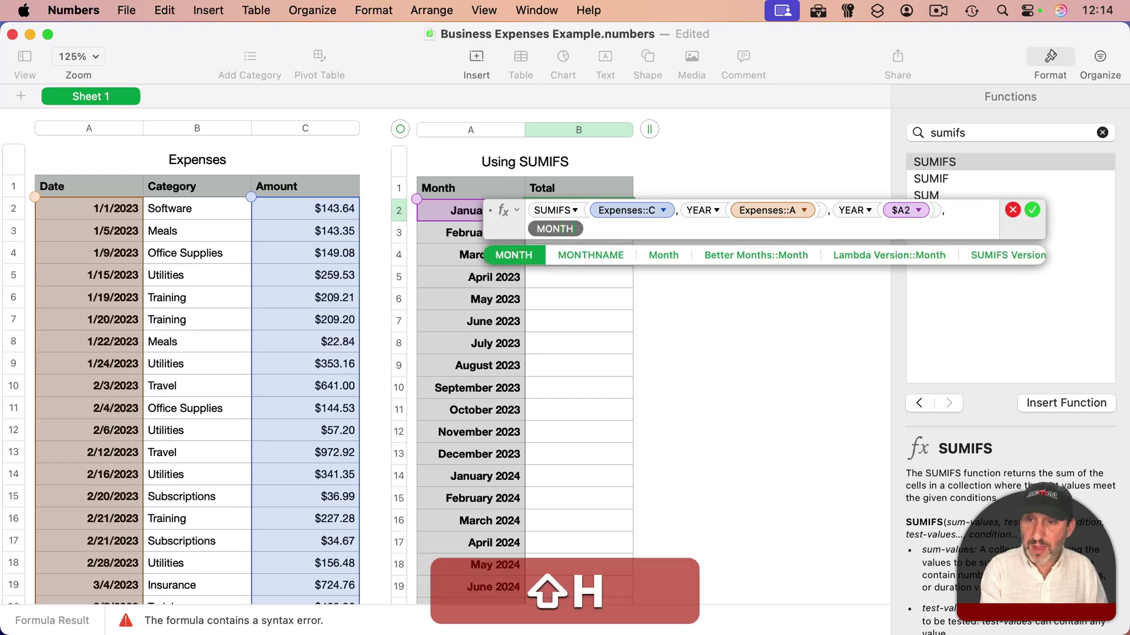
{"action": "type", "text": "("}
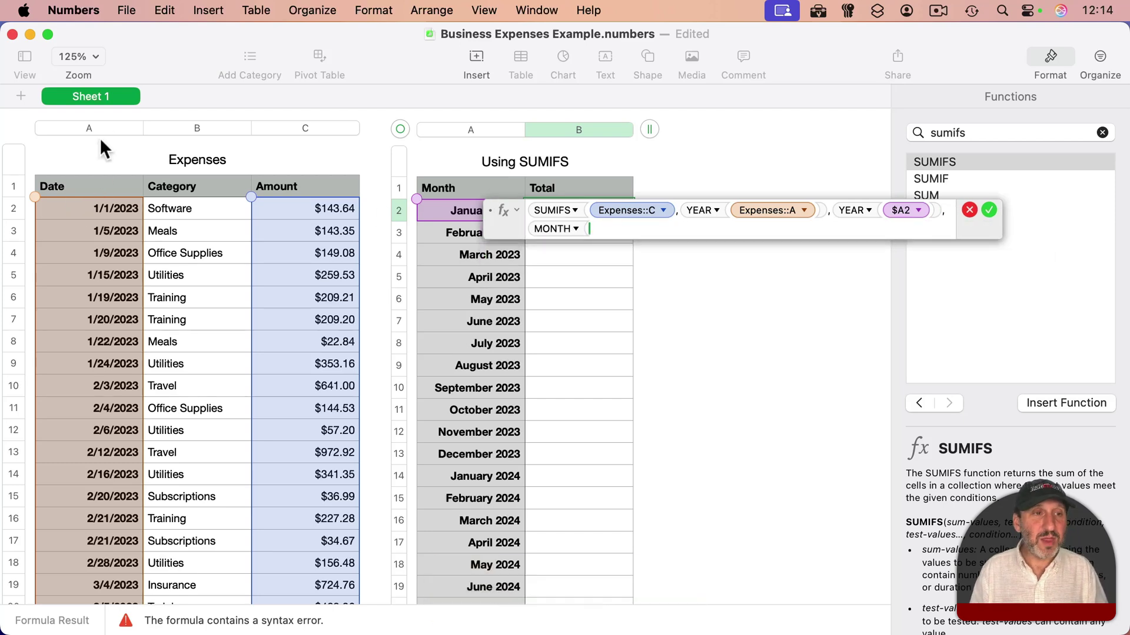
{"action": "left_click", "coordinate": [105, 122]}
{"action": "type", "text": ","}
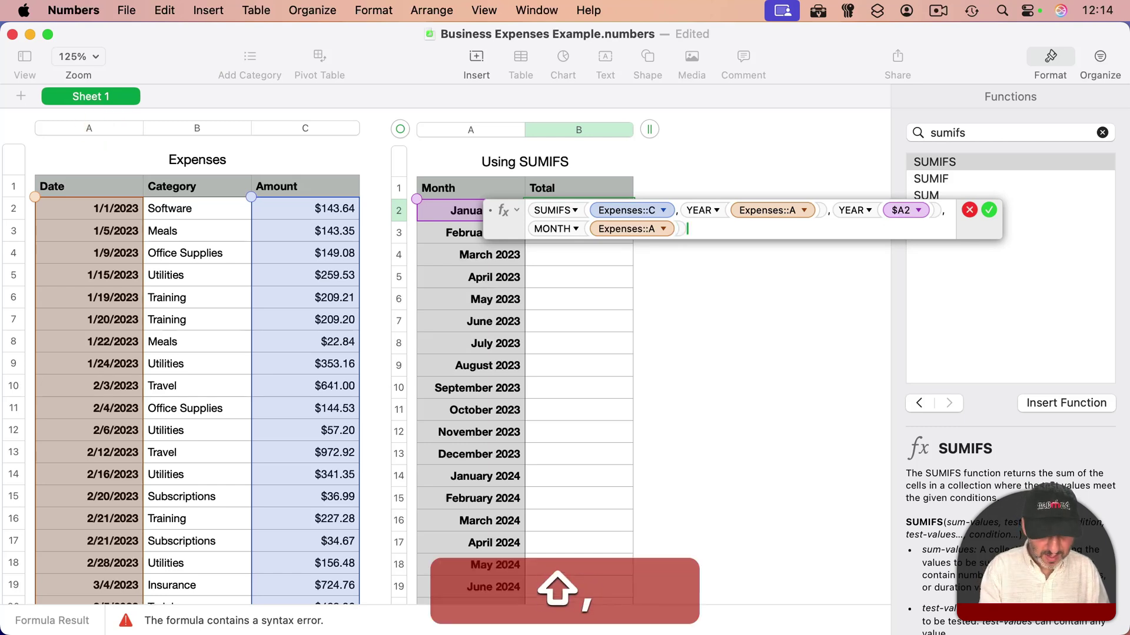
{"action": "type", "text": "MONTH("}
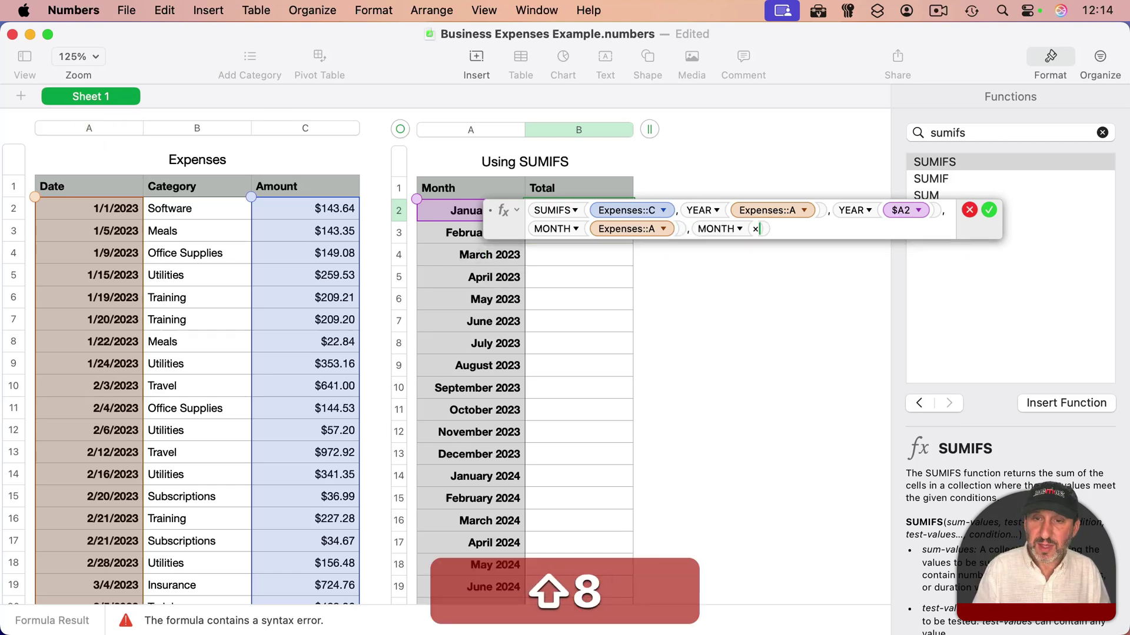
{"action": "key", "text": "BackSpace"}
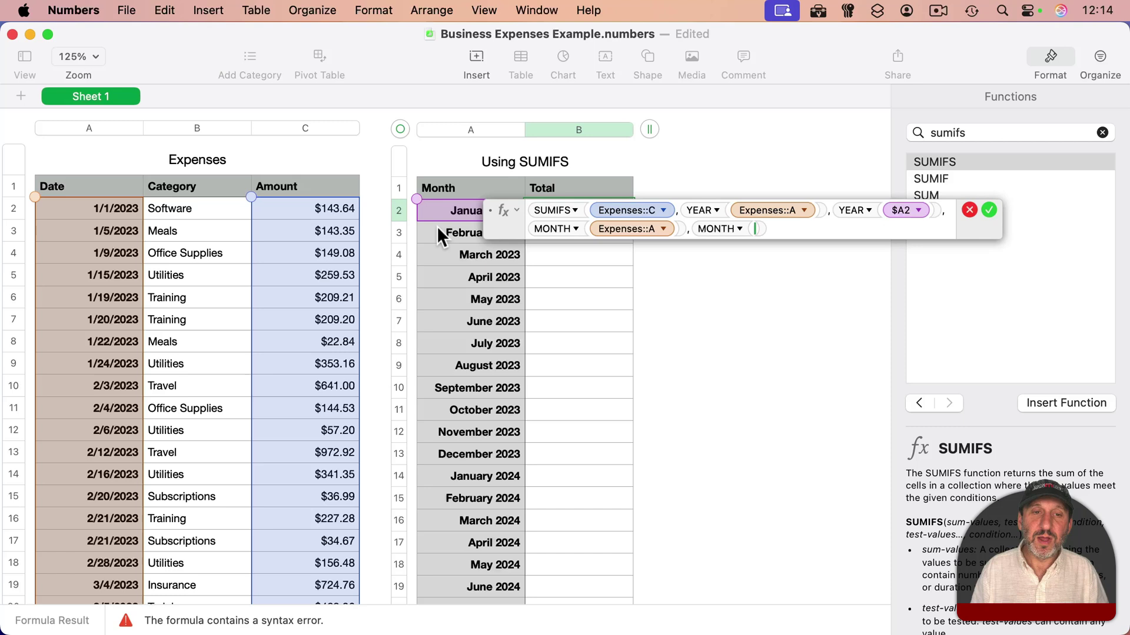
{"action": "left_click", "coordinate": [450, 208]}
{"action": "type", "text": ")"}
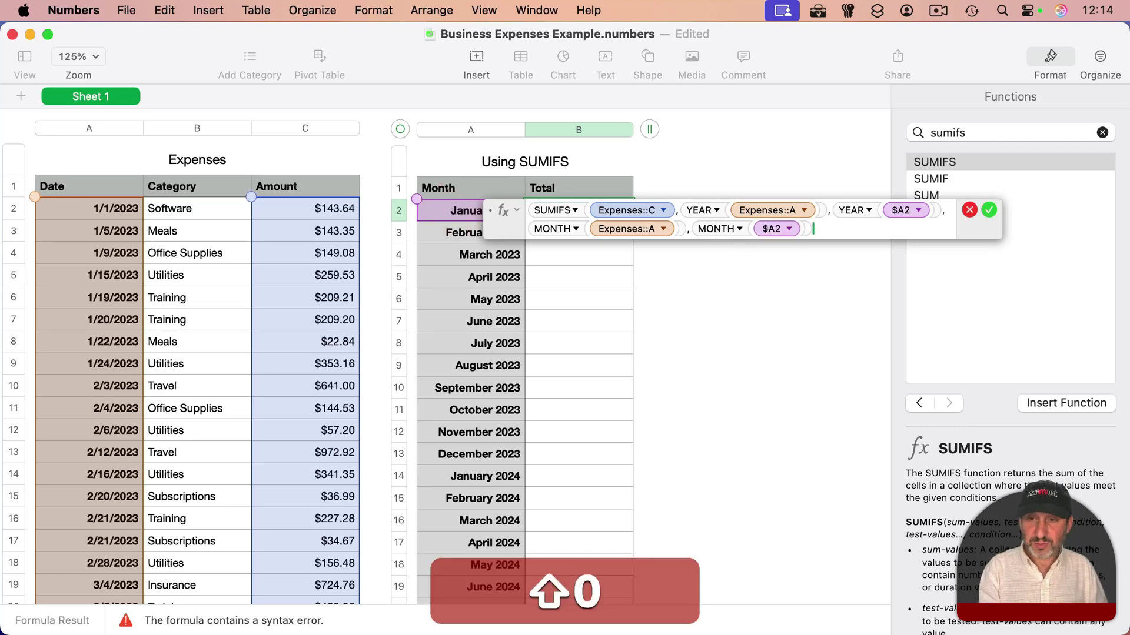
{"action": "type", "text": ")"}
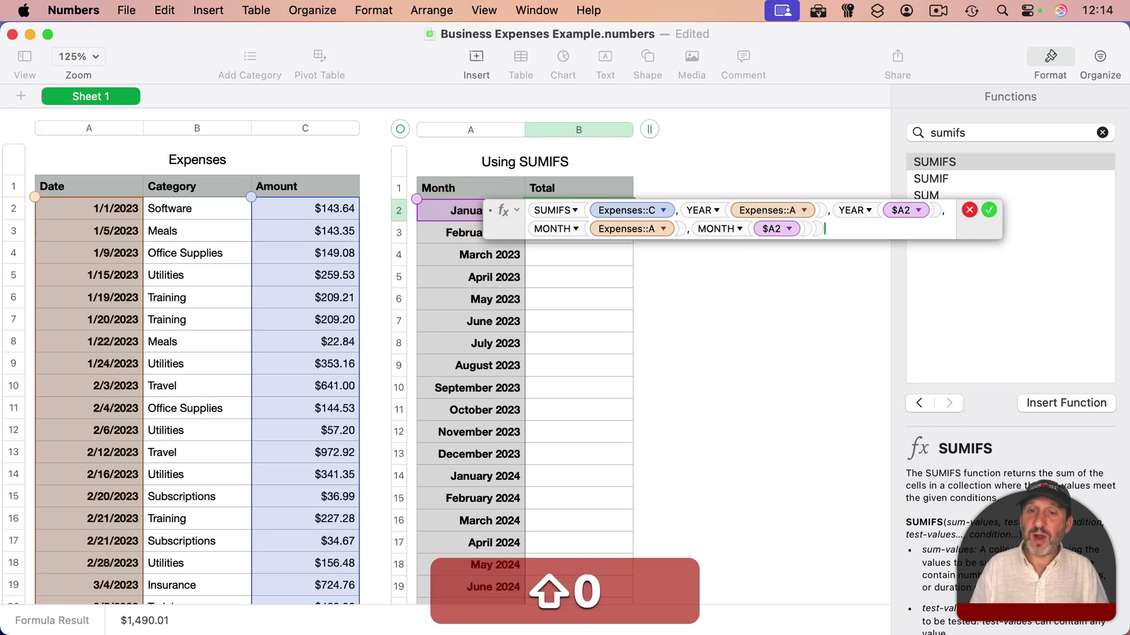
{"action": "key", "text": "Return"}
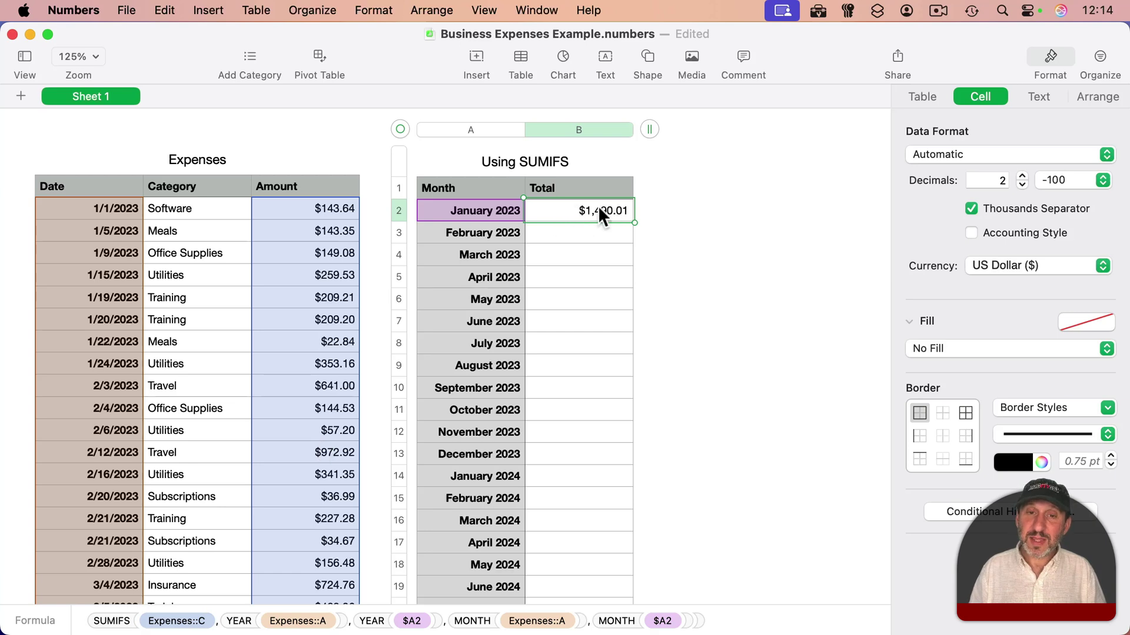
{"action": "key", "text": "super+c"}
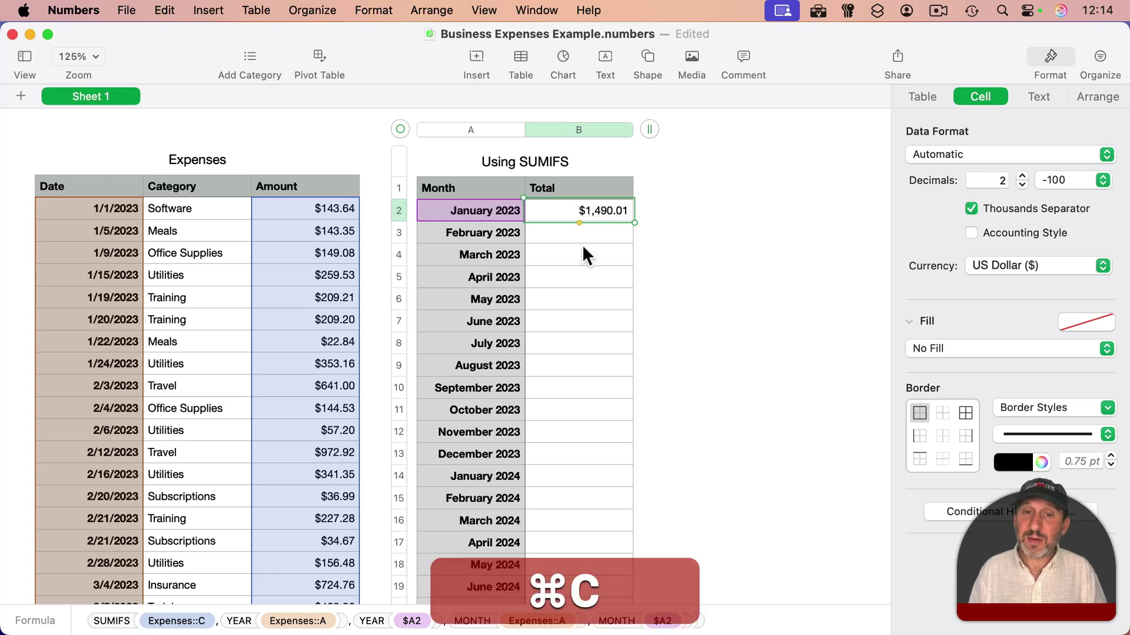
{"action": "left_click", "coordinate": [576, 129]}
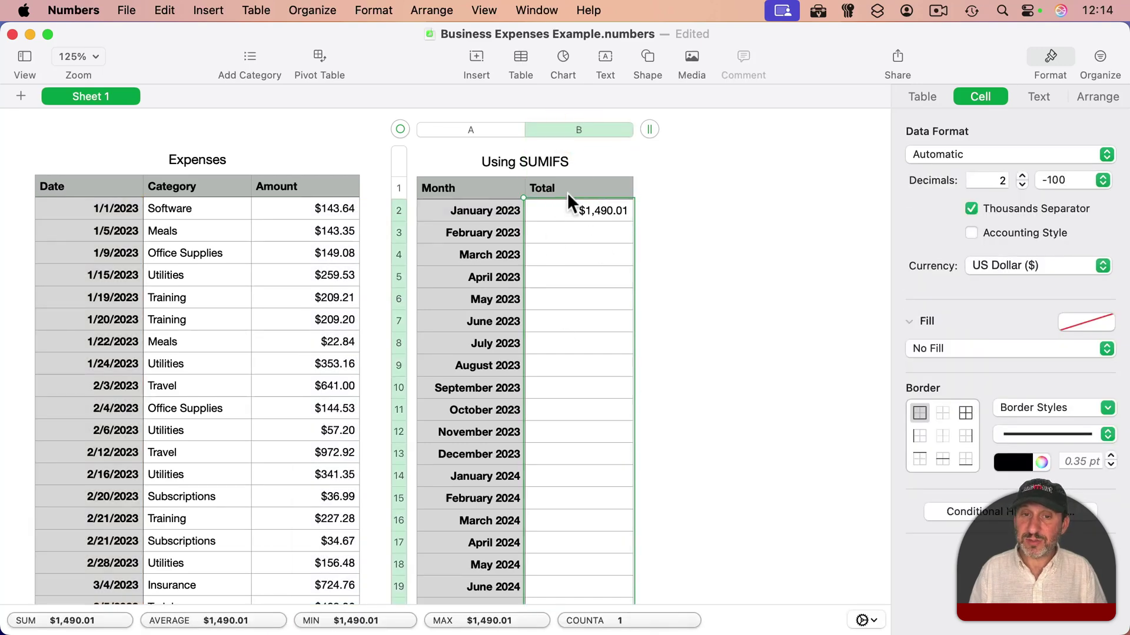
{"action": "key", "text": "super+v"}
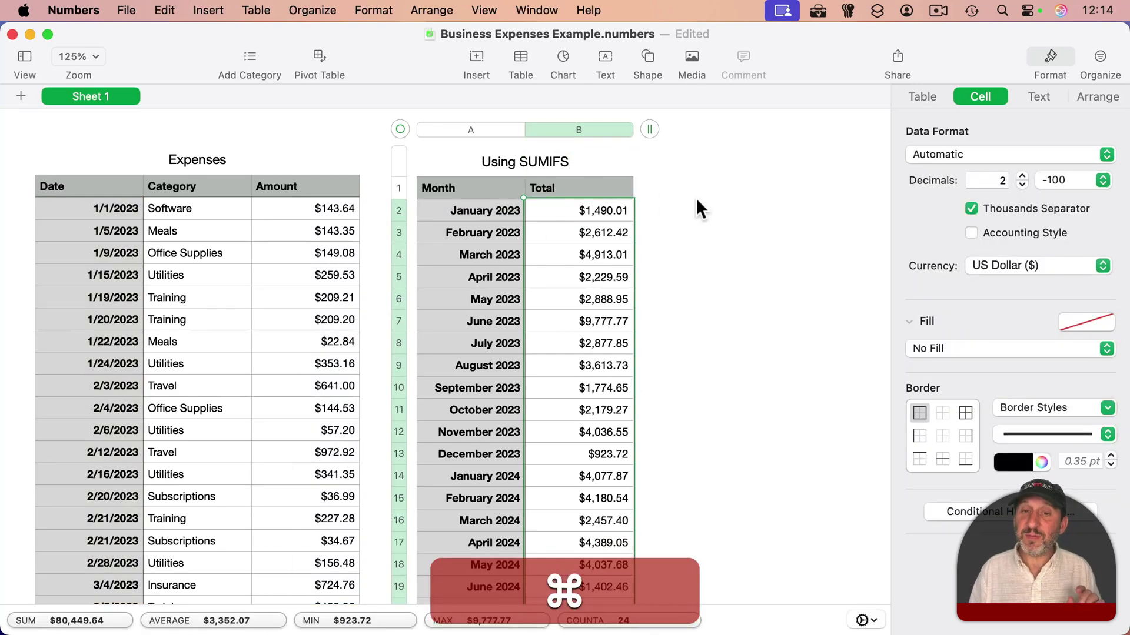
{"action": "scroll", "coordinate": [585, 461], "scroll_direction": "down", "scroll_amount": 5}
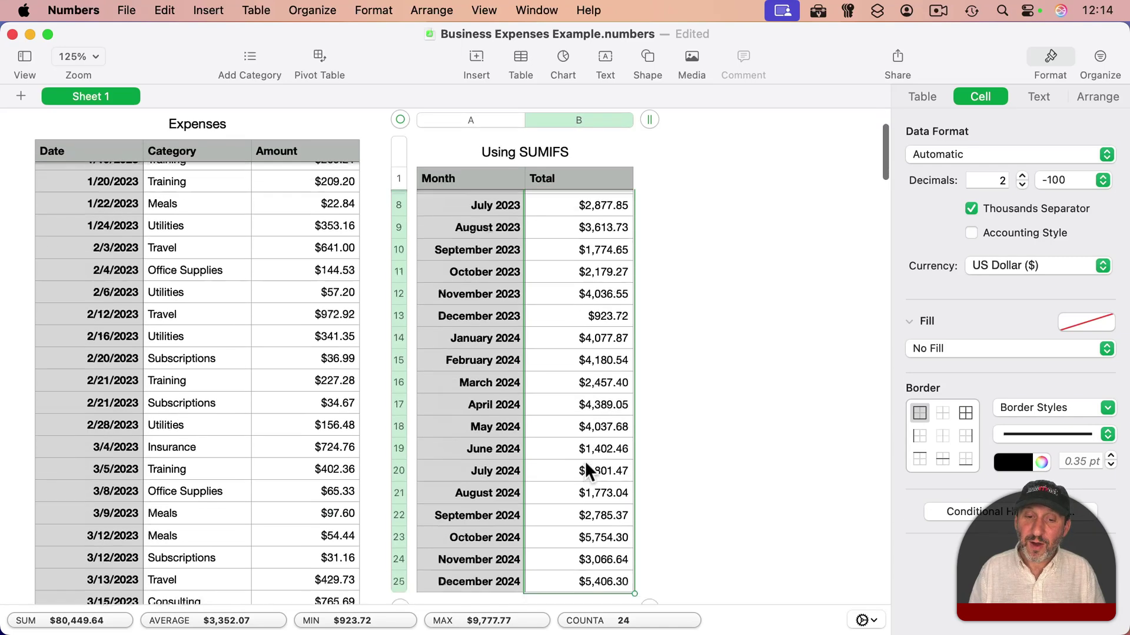
{"action": "scroll", "coordinate": [584, 461], "scroll_direction": "up", "scroll_amount": 5}
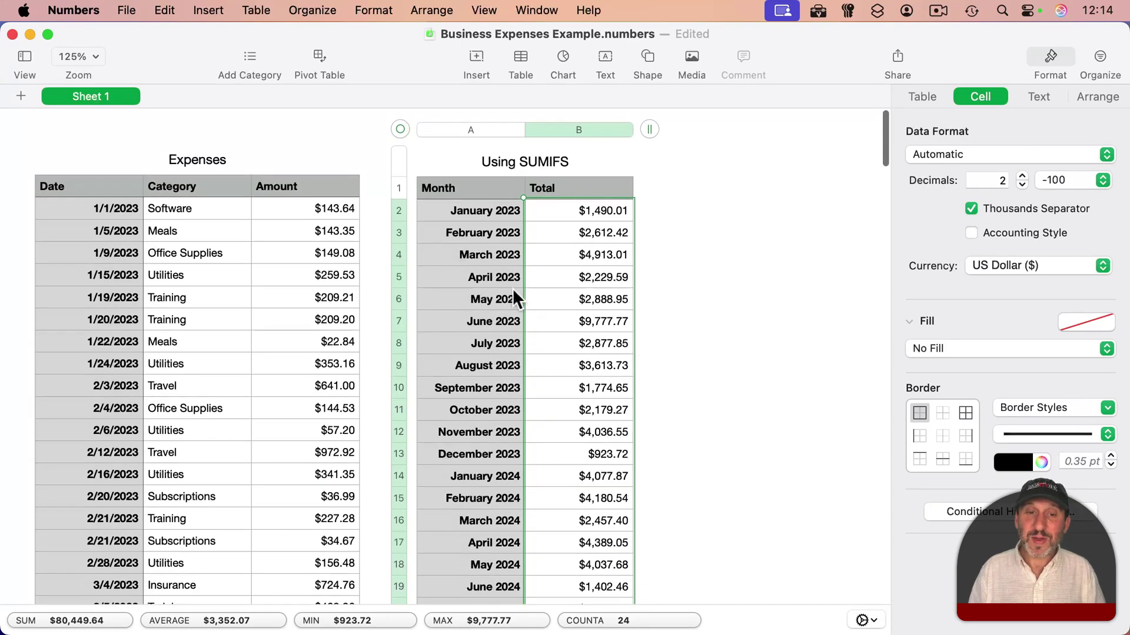
{"action": "left_click", "coordinate": [472, 277]}
{"action": "left_click", "coordinate": [587, 275]}
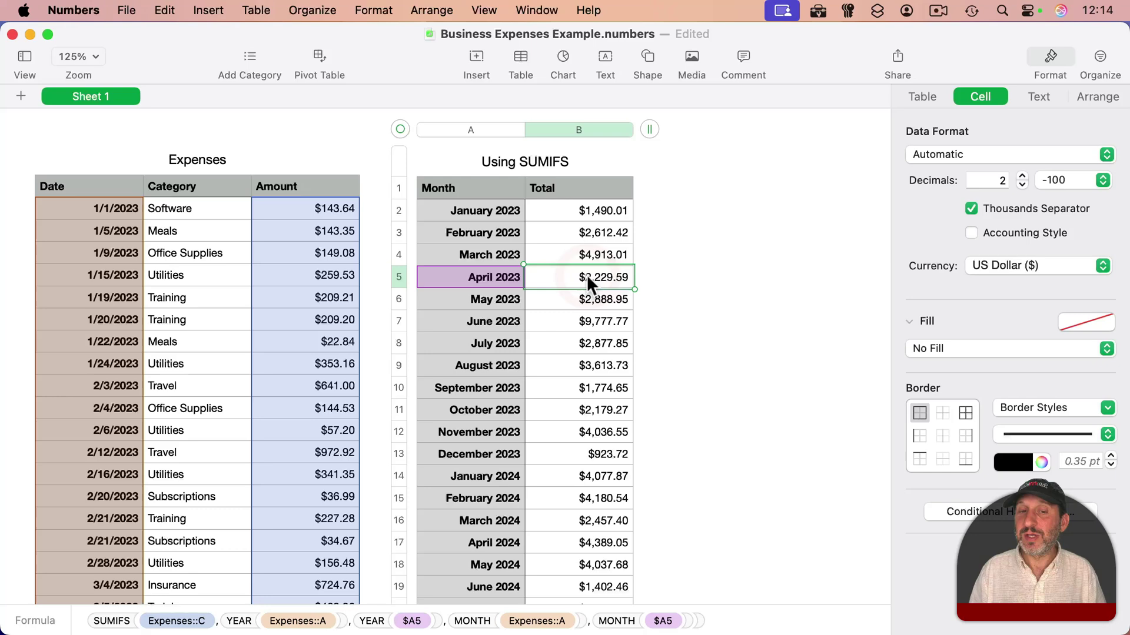
{"action": "left_click", "coordinate": [507, 364]}
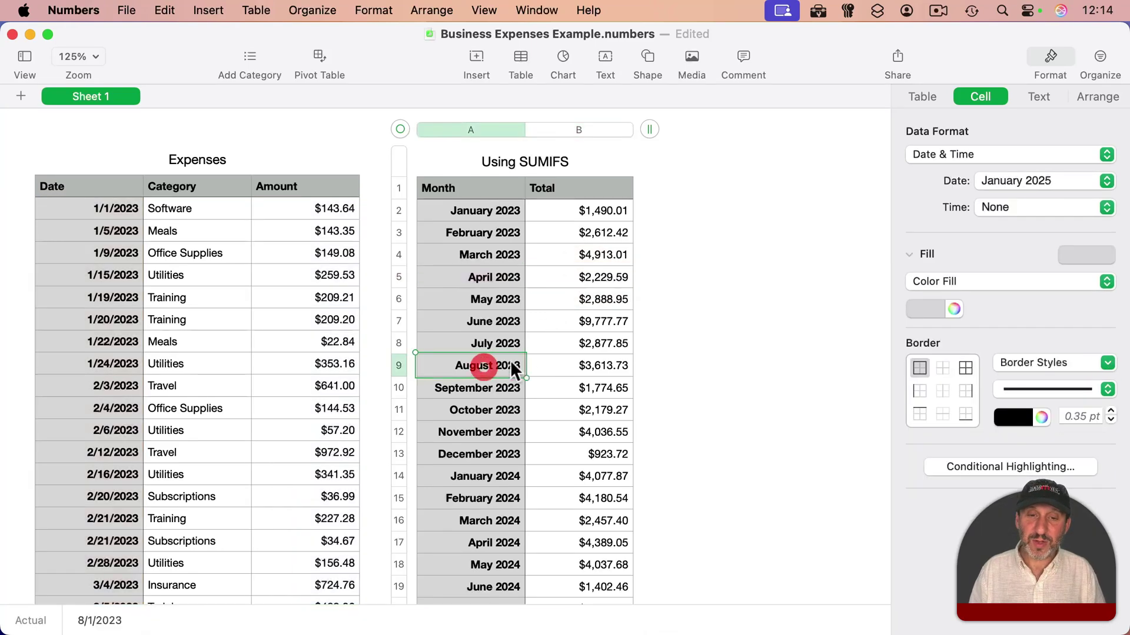
{"action": "left_click", "coordinate": [579, 364]}
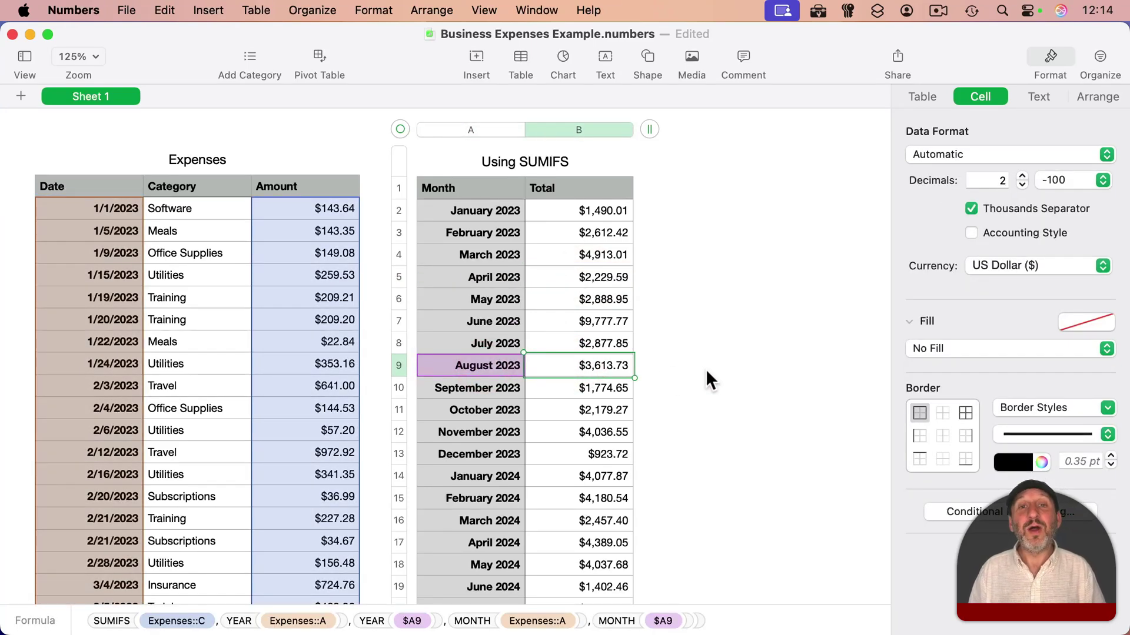
{"action": "left_click", "coordinate": [493, 256]}
{"action": "left_click", "coordinate": [487, 284]}
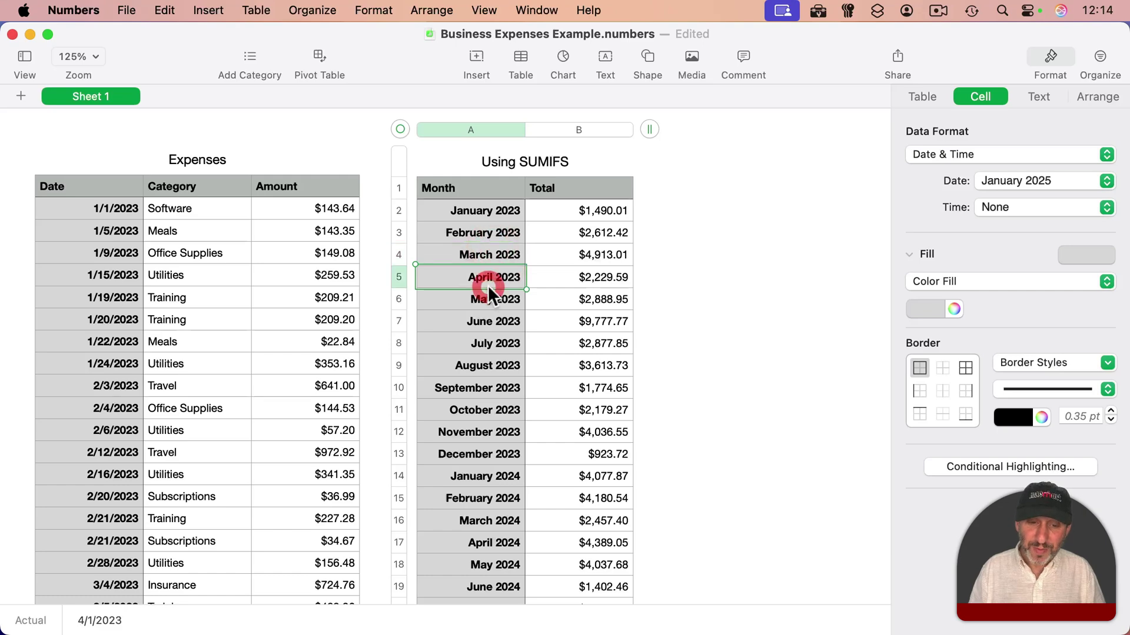
{"action": "left_click", "coordinate": [622, 284]}
{"action": "left_click", "coordinate": [608, 391]}
{"action": "left_click", "coordinate": [601, 454]}
{"action": "left_click", "coordinate": [606, 541]}
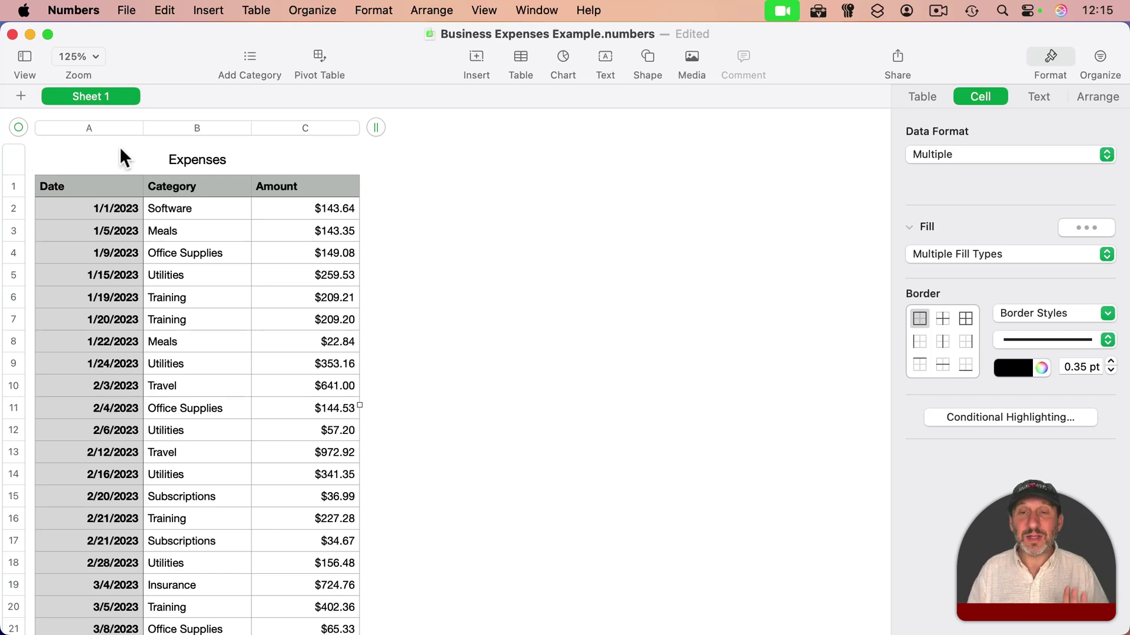
Group the Expenses rows by Date at Year-Month intervals and switch Categories on.
{"action": "left_click", "coordinate": [1102, 58]}
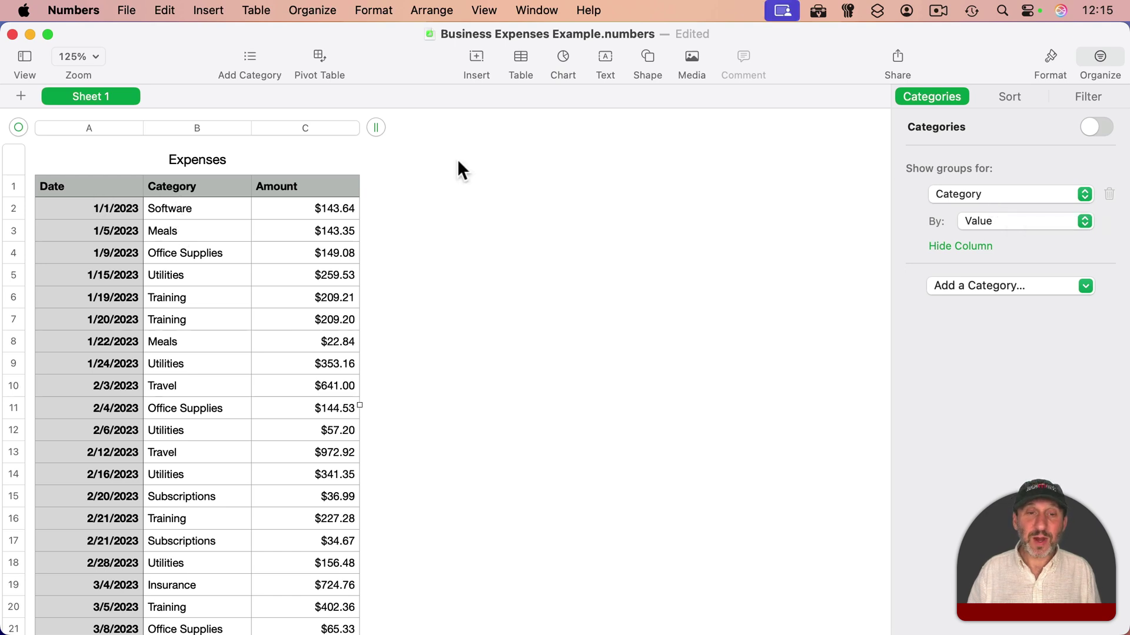
{"action": "left_click", "coordinate": [962, 191]}
{"action": "left_click", "coordinate": [961, 175]}
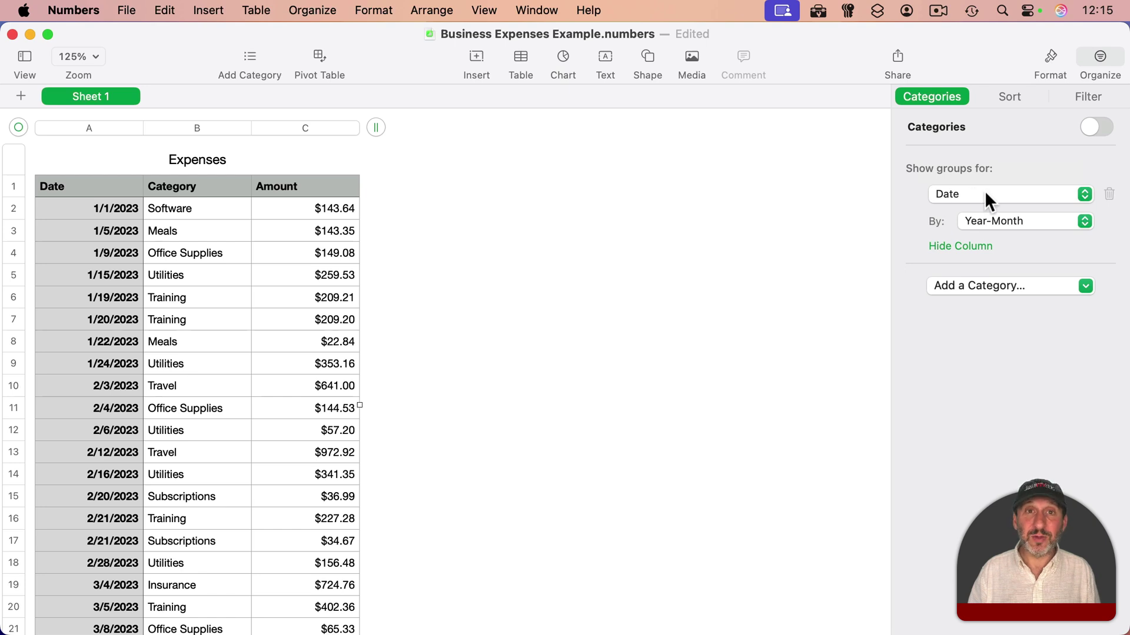
{"action": "left_click", "coordinate": [977, 223]}
{"action": "left_click", "coordinate": [979, 222]}
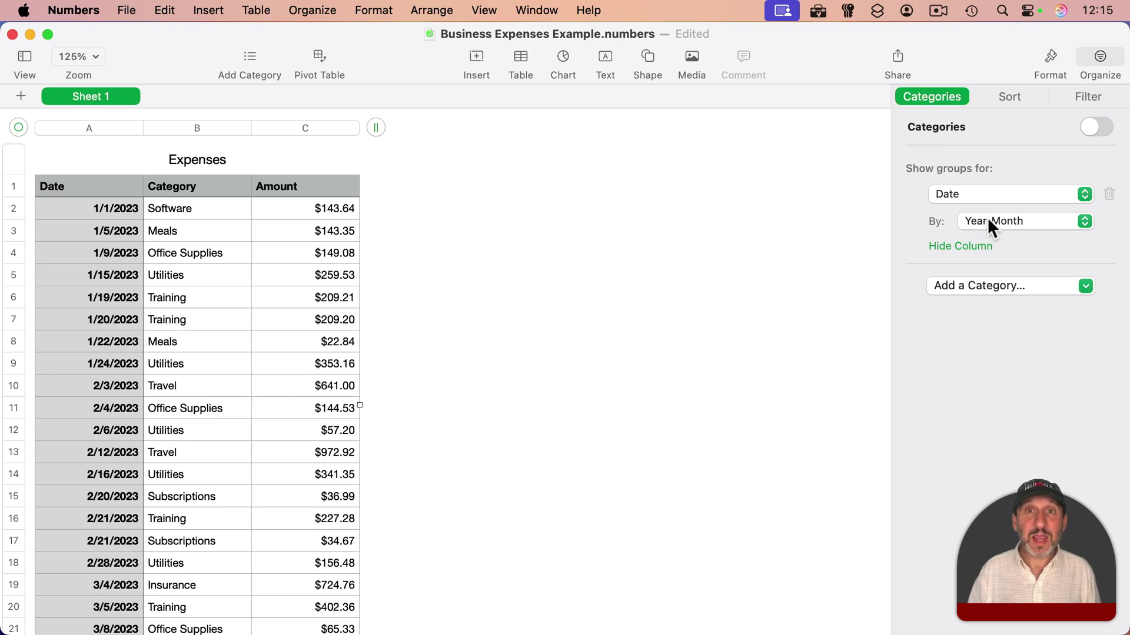
{"action": "left_click", "coordinate": [1092, 127]}
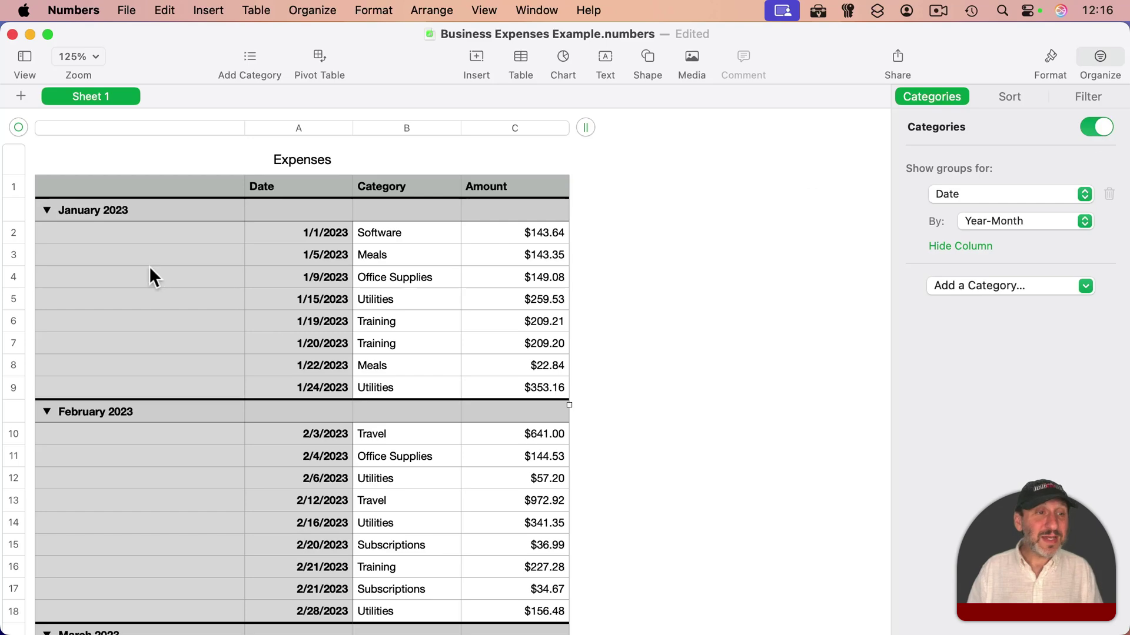
{"action": "scroll", "coordinate": [168, 419], "scroll_direction": "down", "scroll_amount": 5}
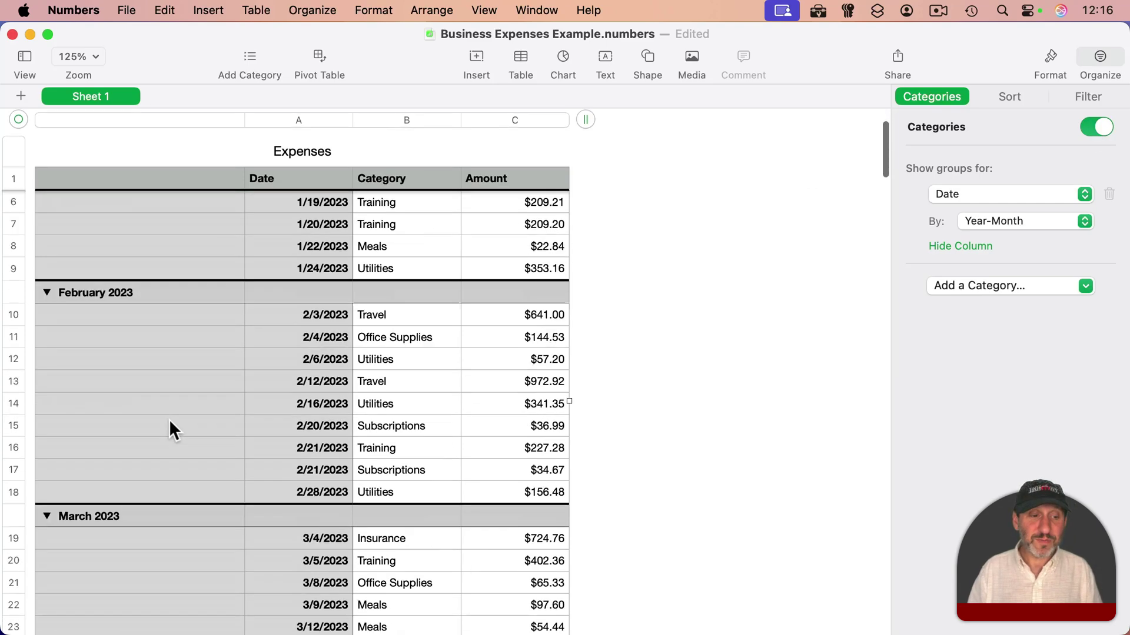
{"action": "scroll", "coordinate": [168, 419], "scroll_direction": "up", "scroll_amount": 5}
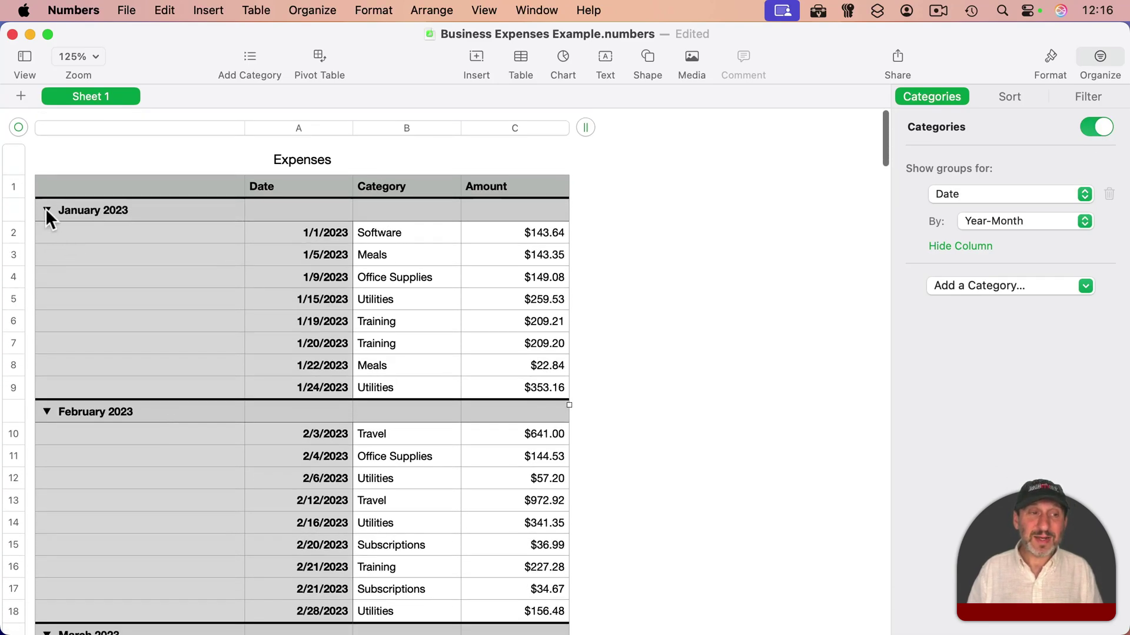
{"action": "left_click", "coordinate": [45, 210]}
{"action": "left_click", "coordinate": [45, 210]}
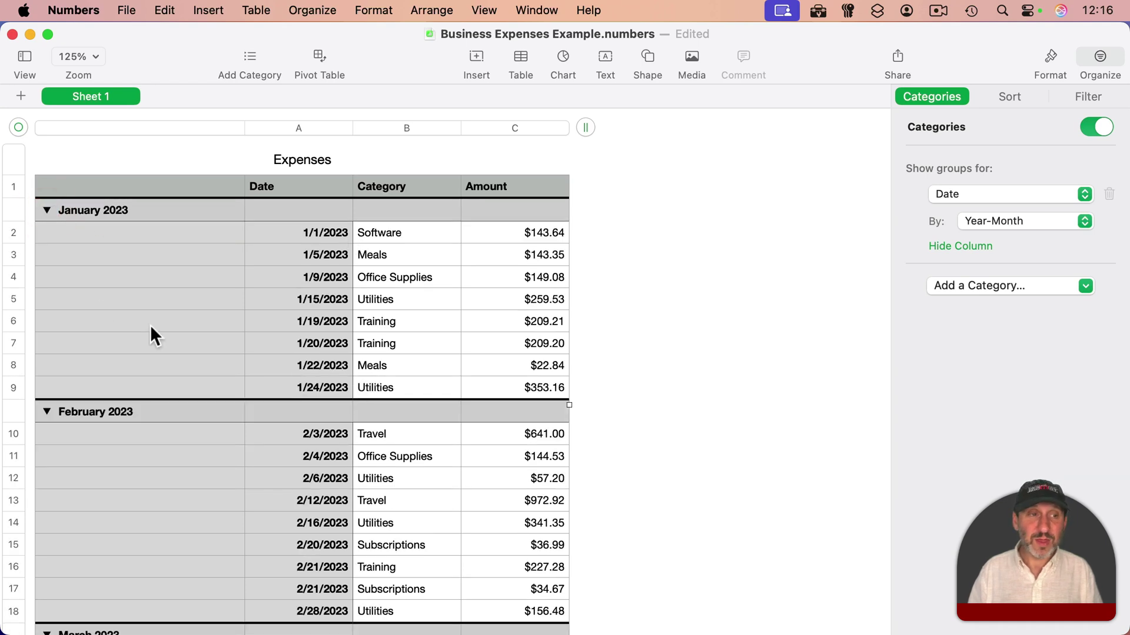
{"action": "left_click", "coordinate": [46, 210], "text": "alt"}
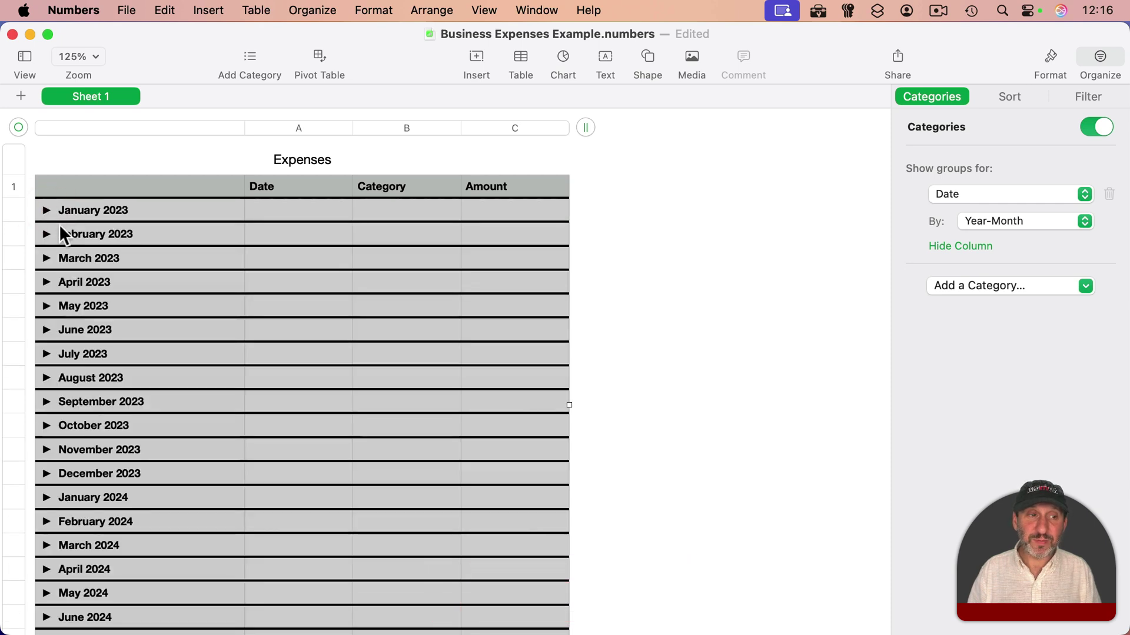
{"action": "left_click", "coordinate": [46, 210], "text": "alt"}
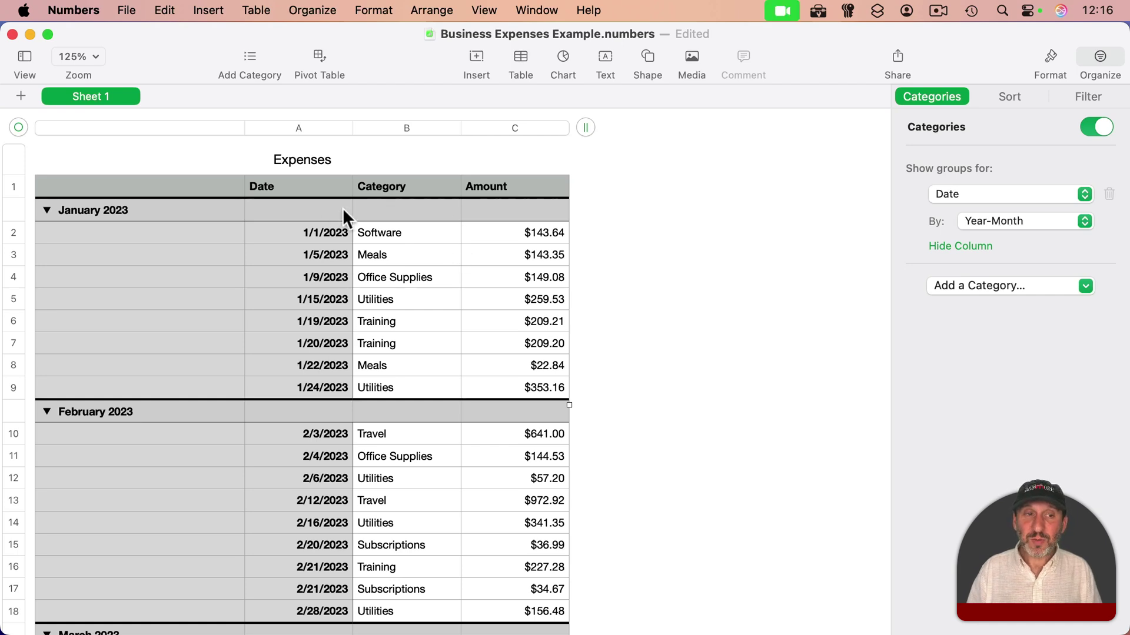
Show the Sum of Amount for each month group and collapse all groups to summary rows.
{"action": "left_click", "coordinate": [542, 209]}
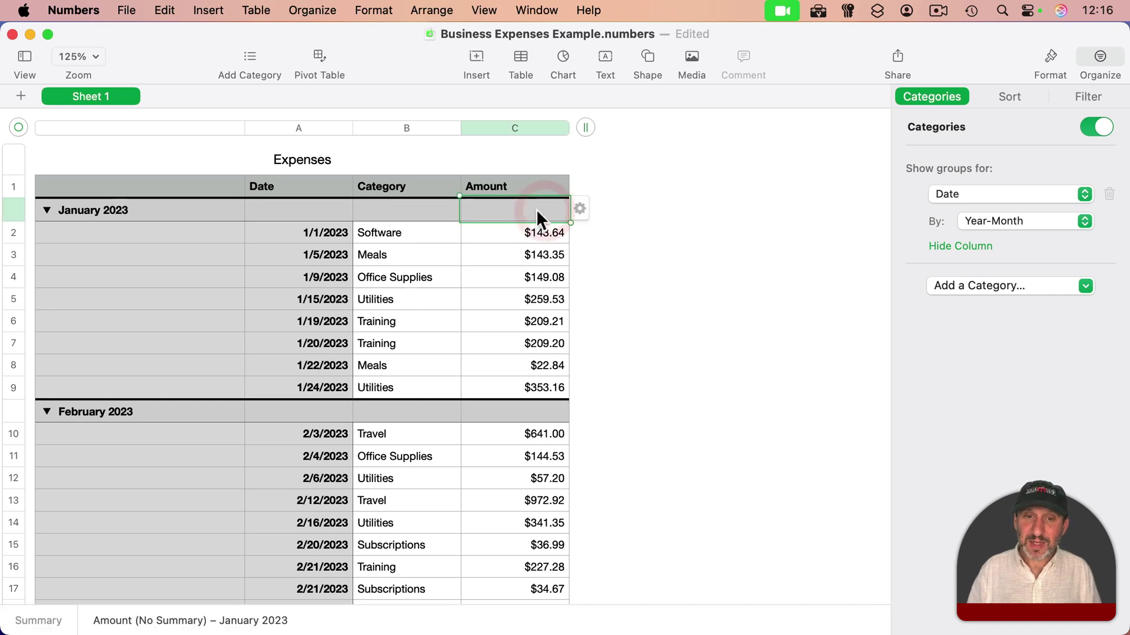
{"action": "left_click", "coordinate": [581, 203]}
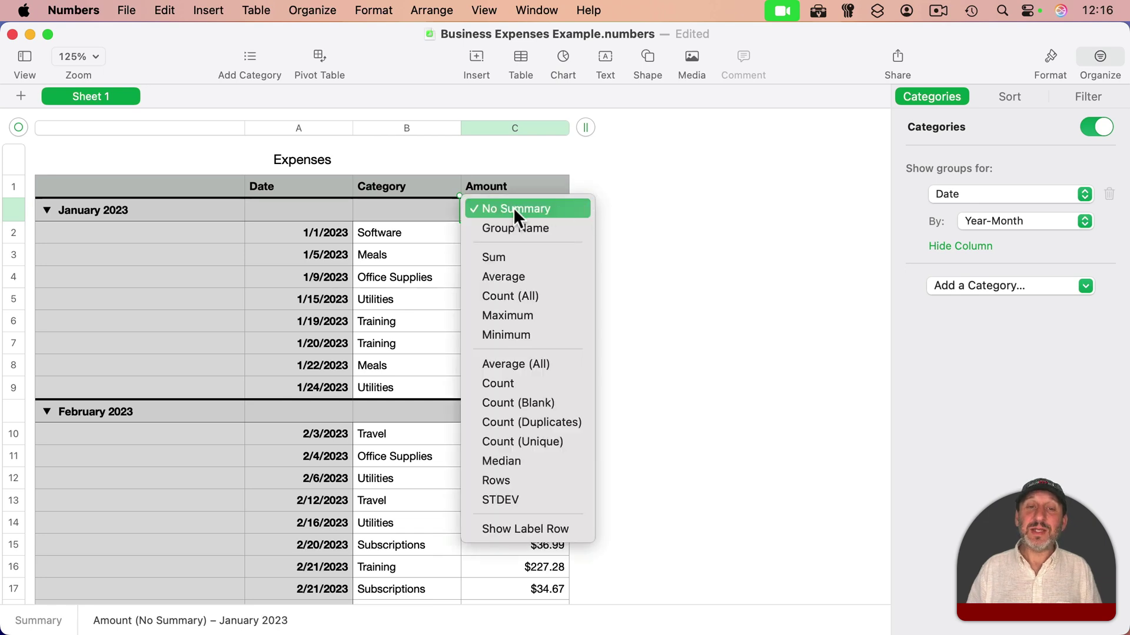
{"action": "left_click", "coordinate": [493, 257]}
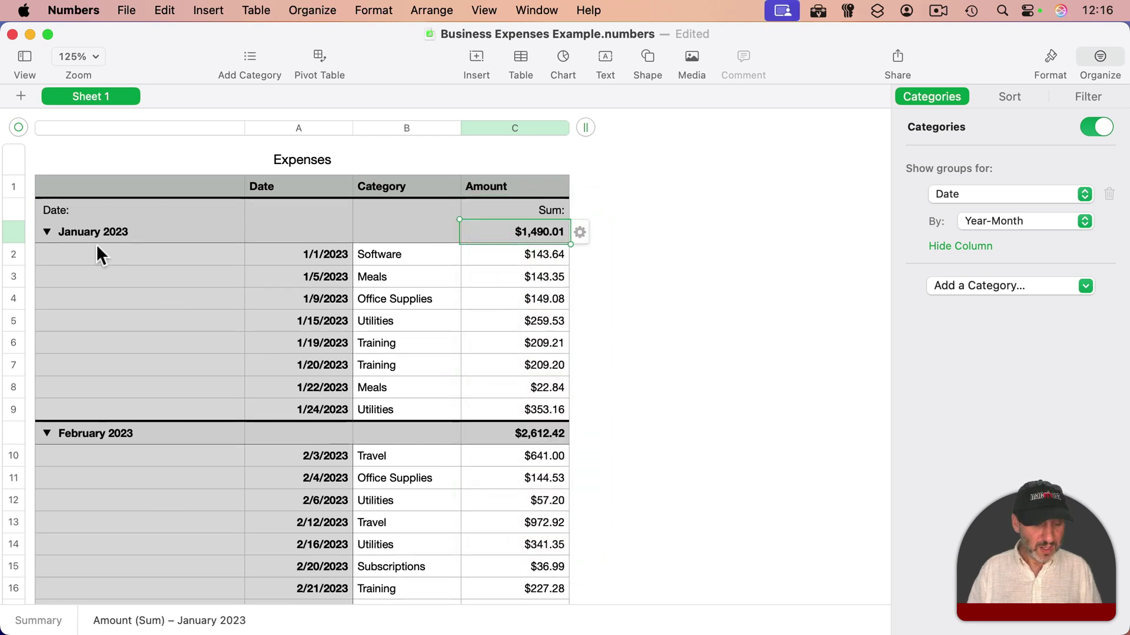
{"action": "left_click", "coordinate": [45, 231], "text": "alt"}
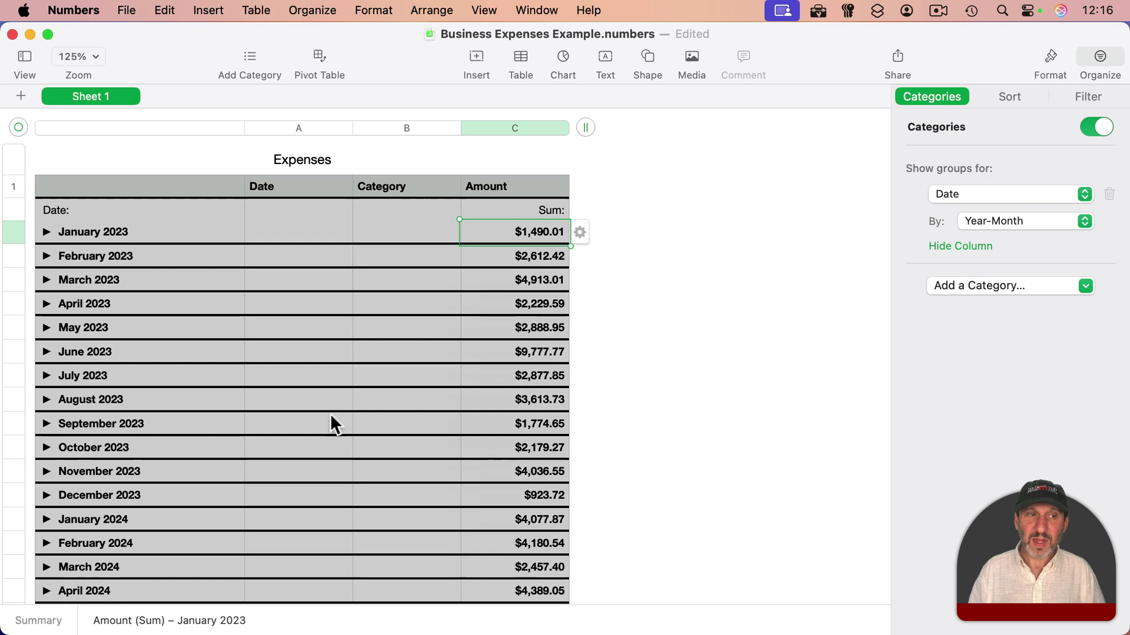
{"action": "left_click", "coordinate": [45, 327]}
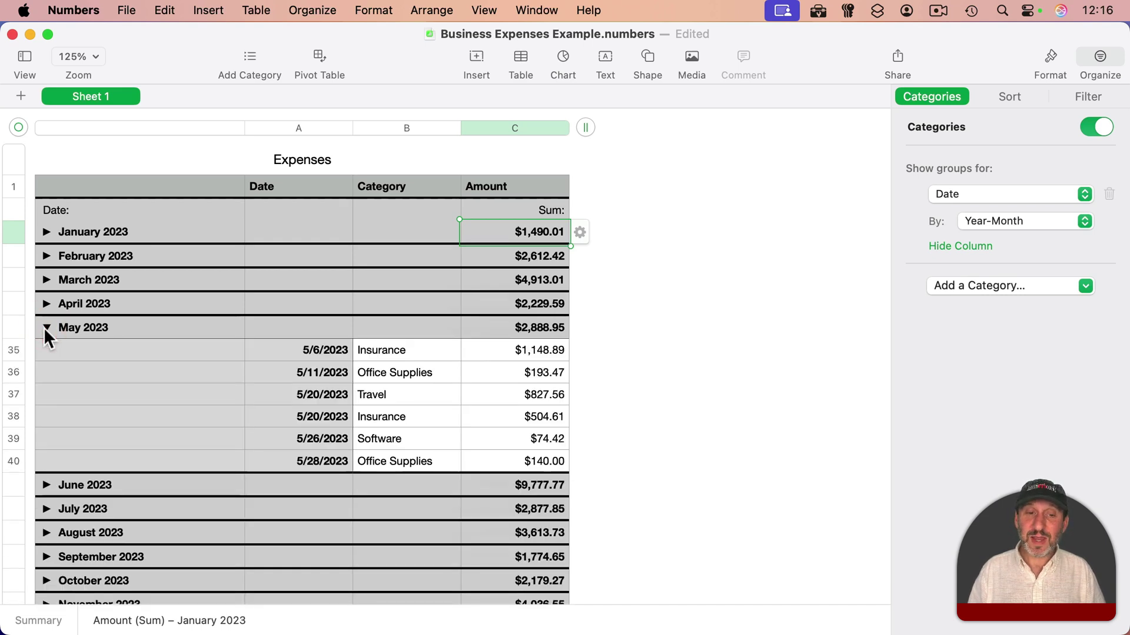
{"action": "left_click", "coordinate": [45, 327]}
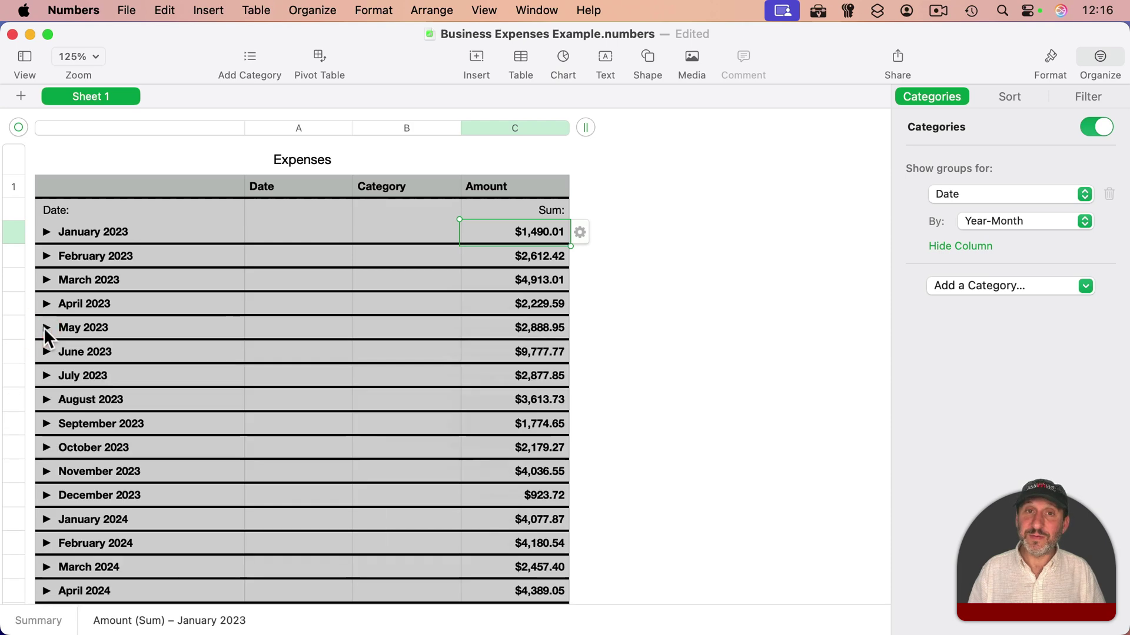
Switch off the Categories toggle to ungroup the Expenses rows.
{"action": "left_click", "coordinate": [1100, 126]}
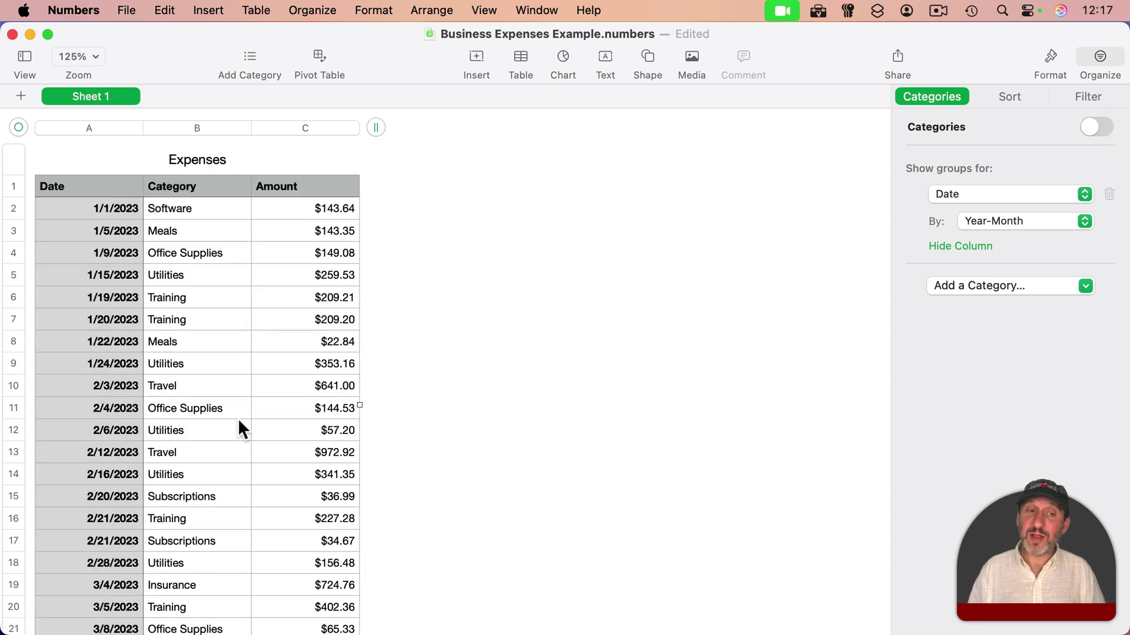
{"action": "scroll", "coordinate": [237, 418], "scroll_direction": "down", "scroll_amount": 15}
{"action": "scroll", "coordinate": [237, 418], "scroll_direction": "up", "scroll_amount": 15}
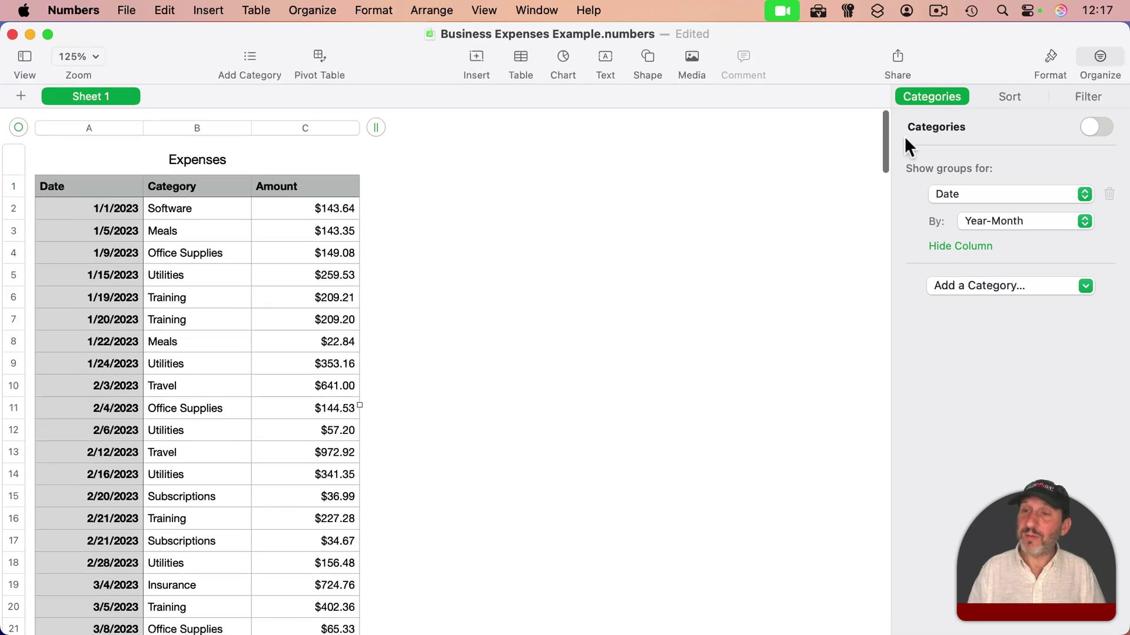
{"action": "left_click", "coordinate": [1095, 125]}
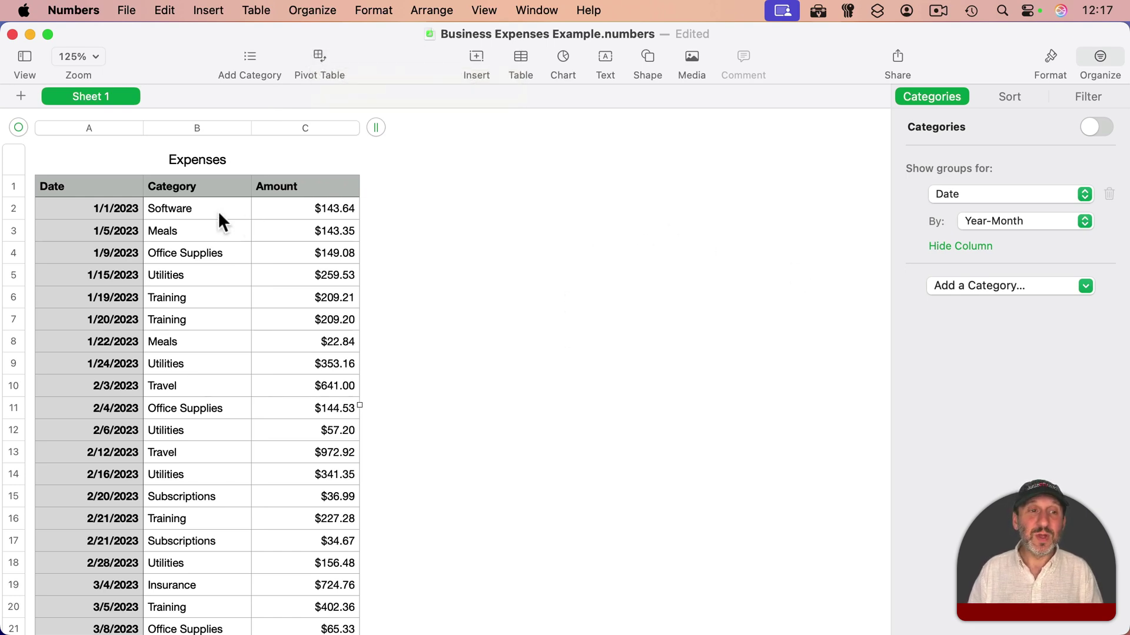
Create a pivot table from Expenses on the current sheet via Organize > Create Pivot Table.
{"action": "left_click", "coordinate": [316, 10]}
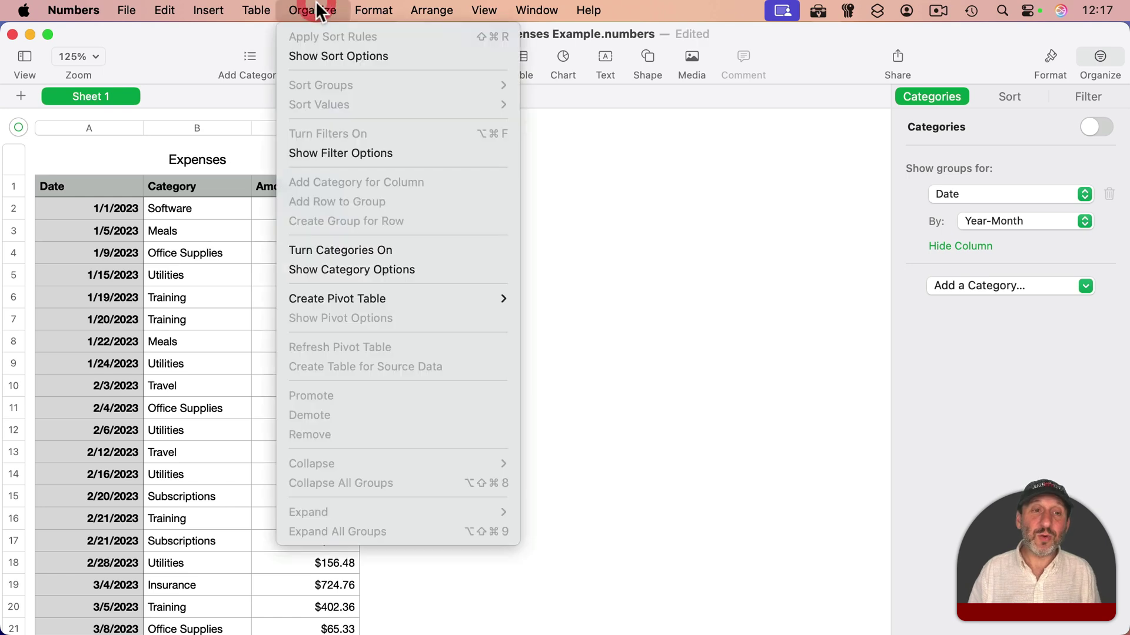
{"action": "mouse_move", "coordinate": [359, 304]}
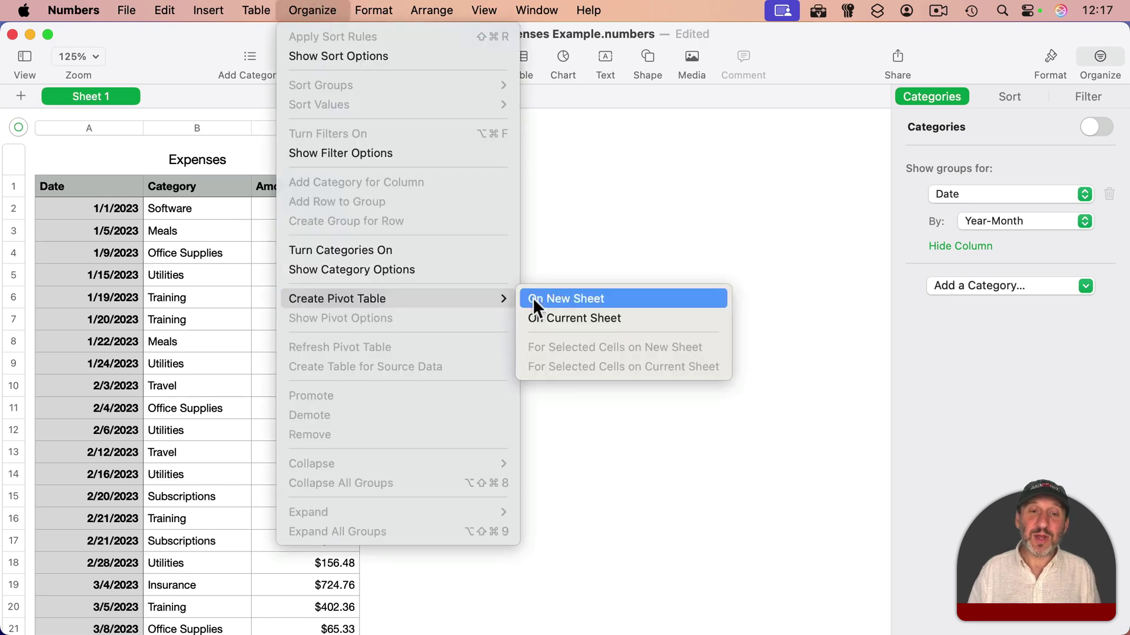
{"action": "left_click", "coordinate": [611, 318]}
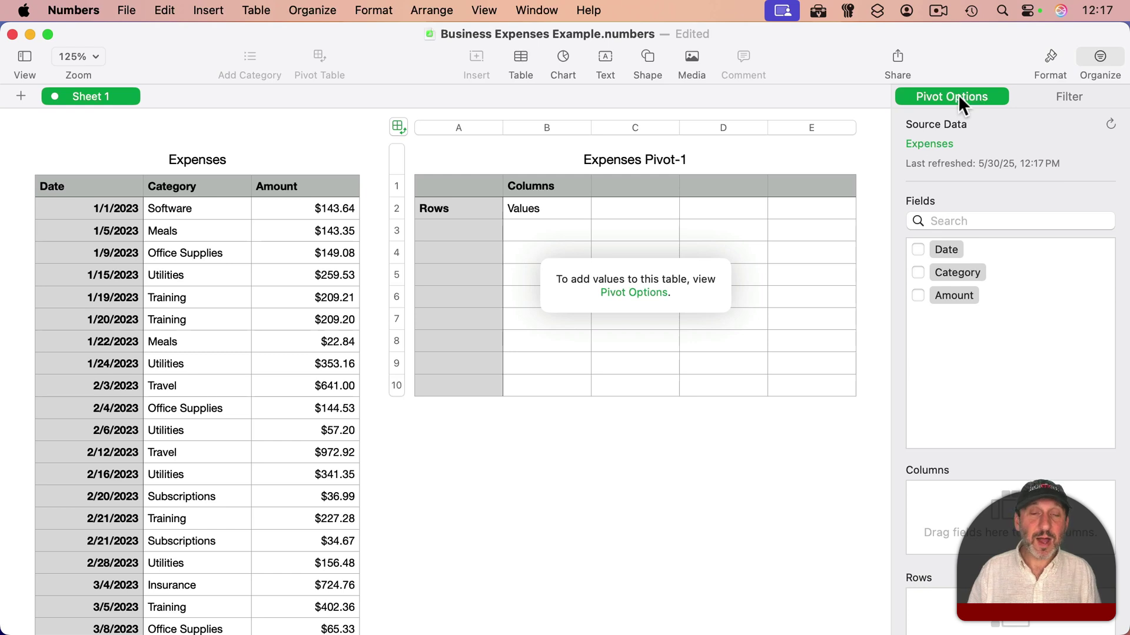
Add Date as the pivot rows and summed Amount as the values.
{"action": "left_click", "coordinate": [920, 247]}
{"action": "left_click", "coordinate": [920, 296]}
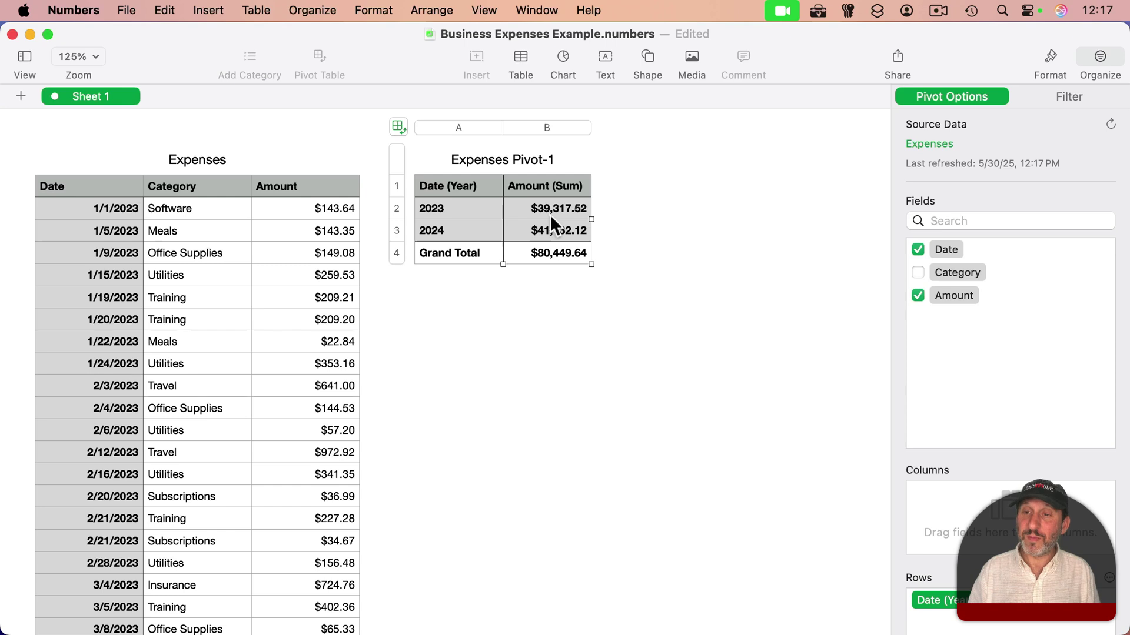
{"action": "scroll", "coordinate": [896, 457], "scroll_direction": "down", "scroll_amount": 5}
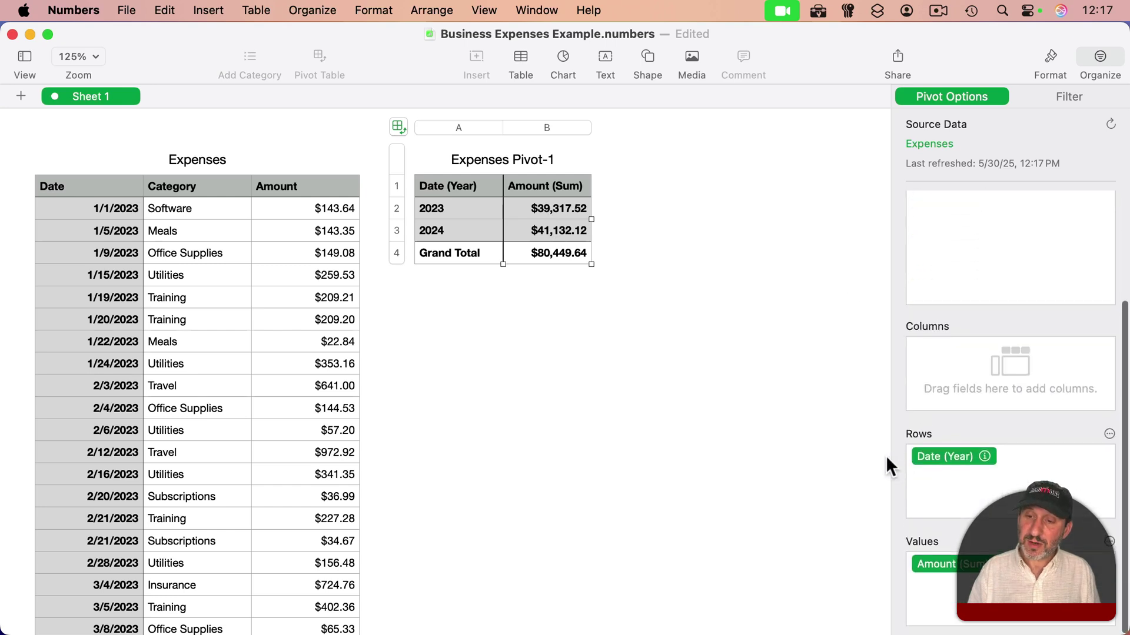
Change the Date row grouping from Year to Year-Month.
{"action": "left_click", "coordinate": [984, 457]}
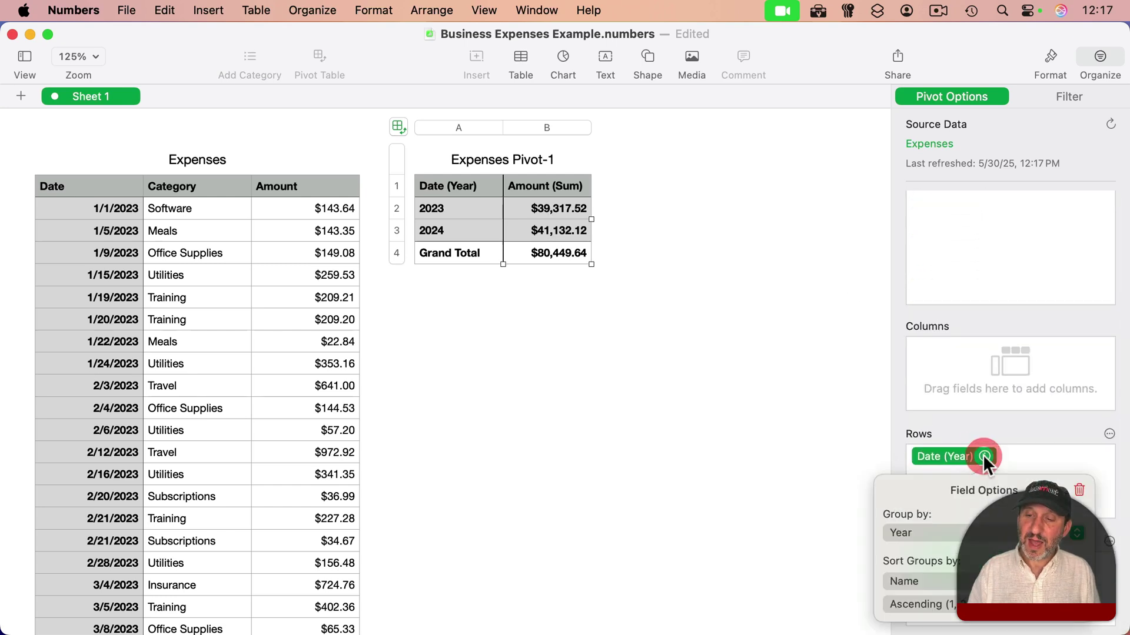
{"action": "left_click", "coordinate": [910, 533]}
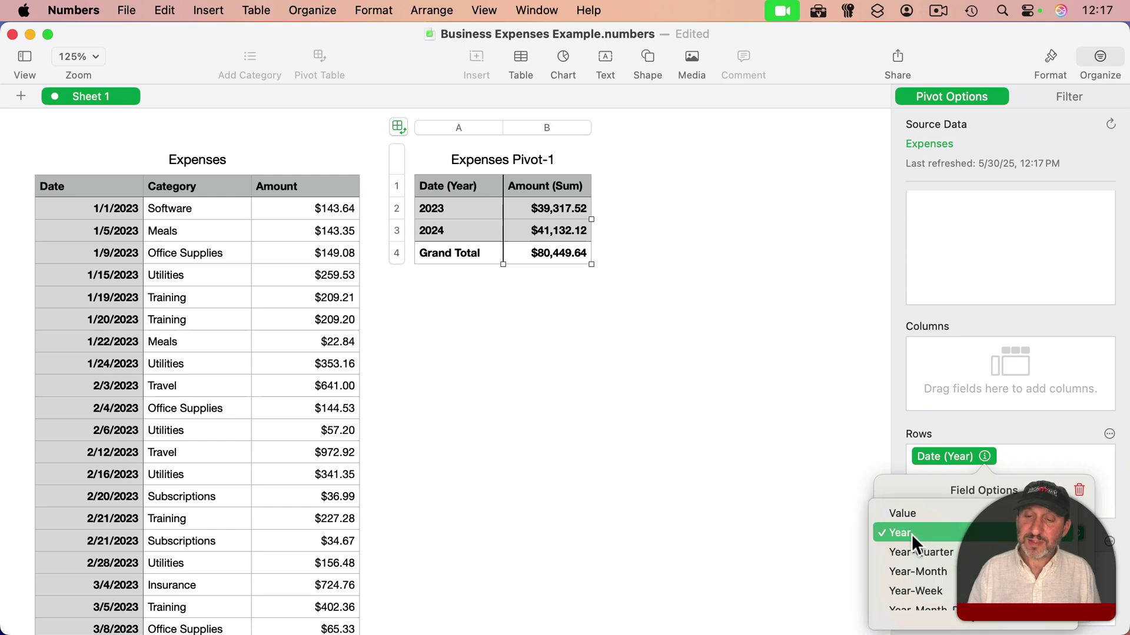
{"action": "left_click", "coordinate": [912, 572]}
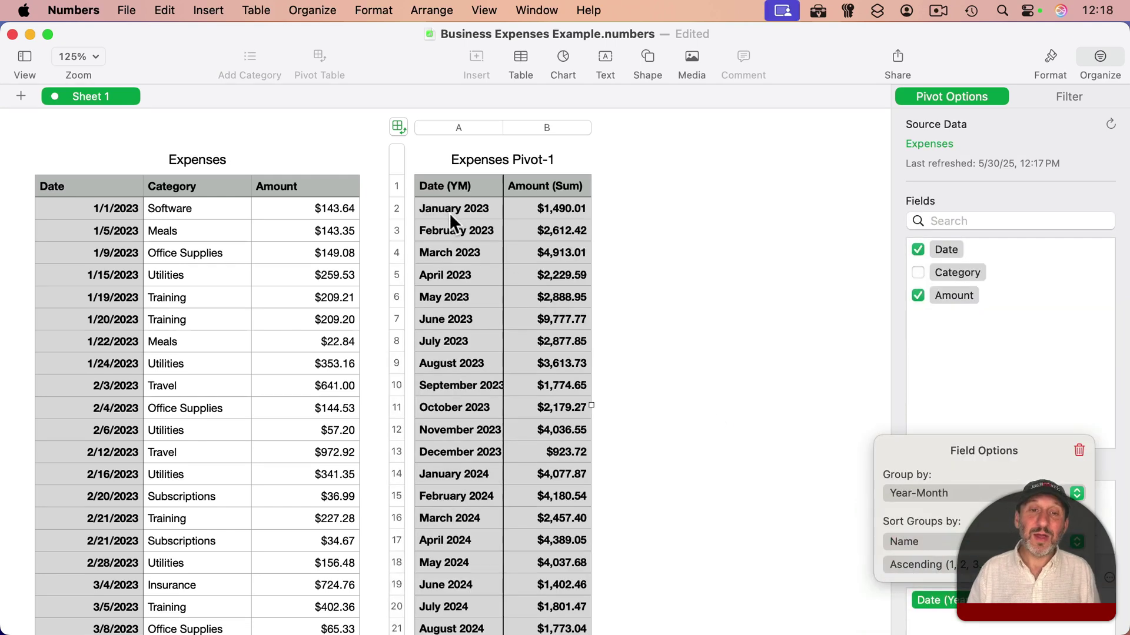
{"action": "left_click", "coordinate": [895, 336]}
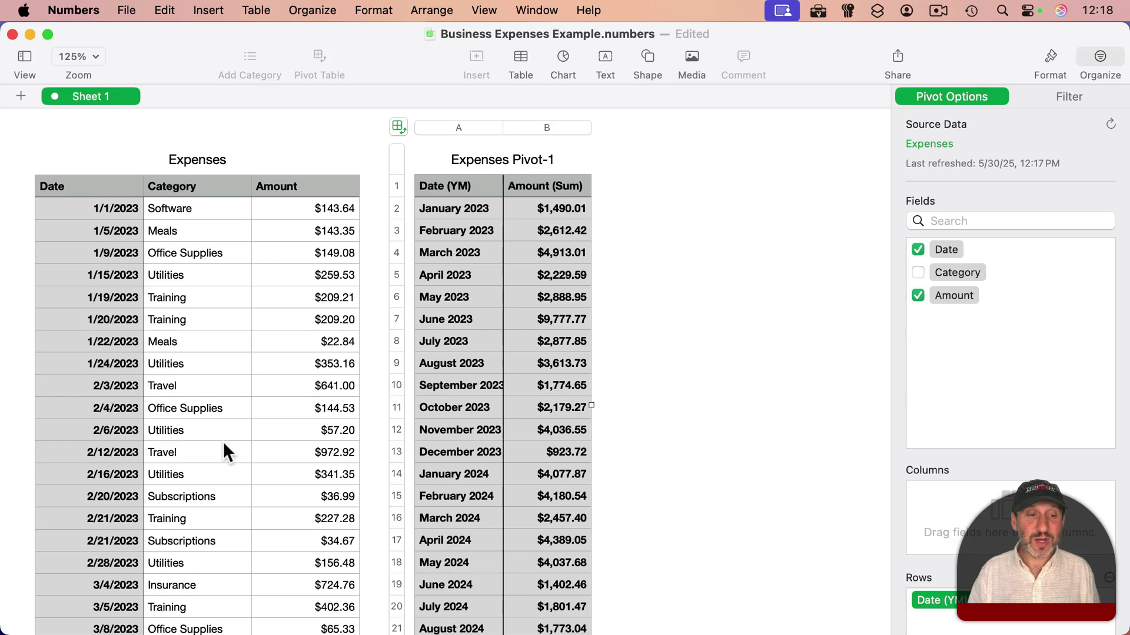
{"action": "scroll", "coordinate": [224, 441], "scroll_direction": "down", "scroll_amount": 15}
{"action": "scroll", "coordinate": [123, 476], "scroll_direction": "up", "scroll_amount": 5}
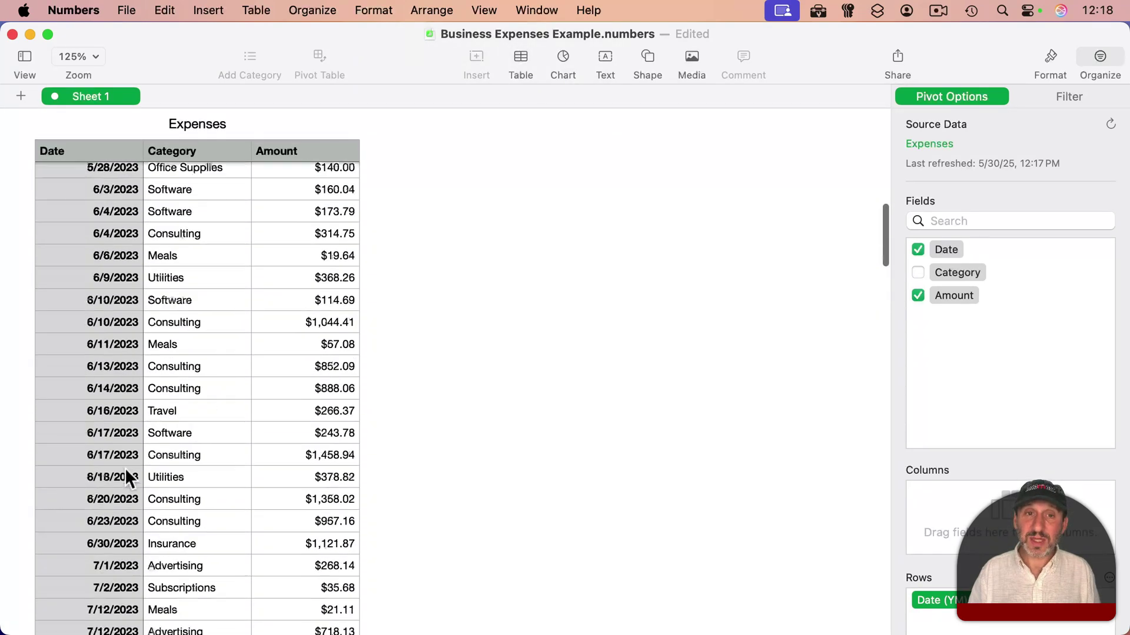
{"action": "scroll", "coordinate": [125, 478], "scroll_direction": "up", "scroll_amount": 10}
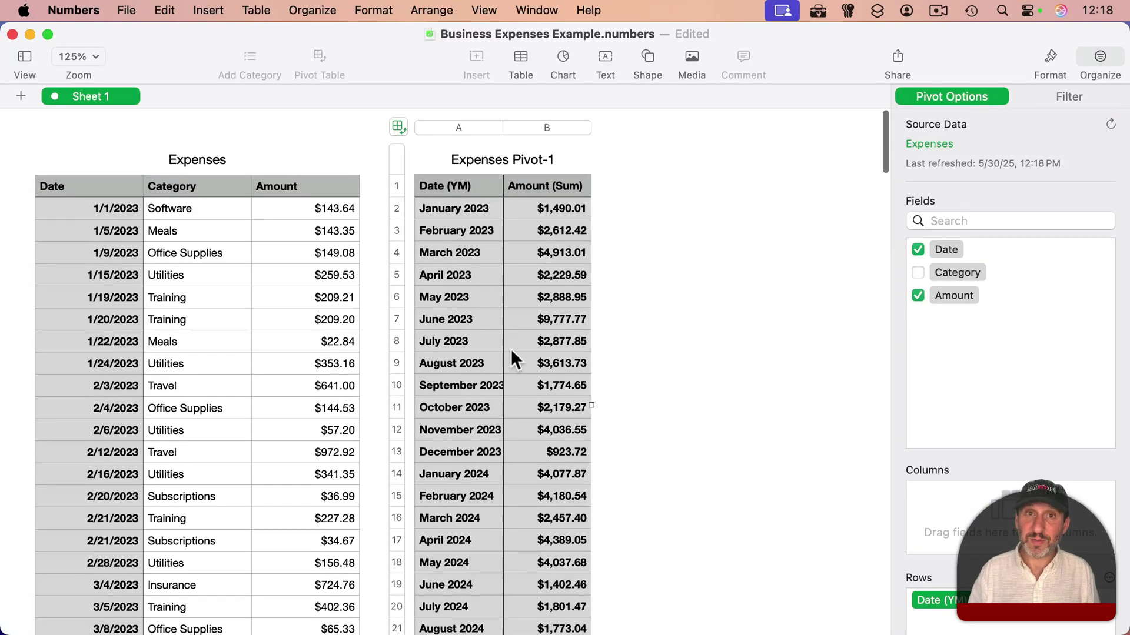
Add Category as pivot columns and inspect March 2023's Advertising, Consulting and grand totals.
{"action": "left_click", "coordinate": [917, 273]}
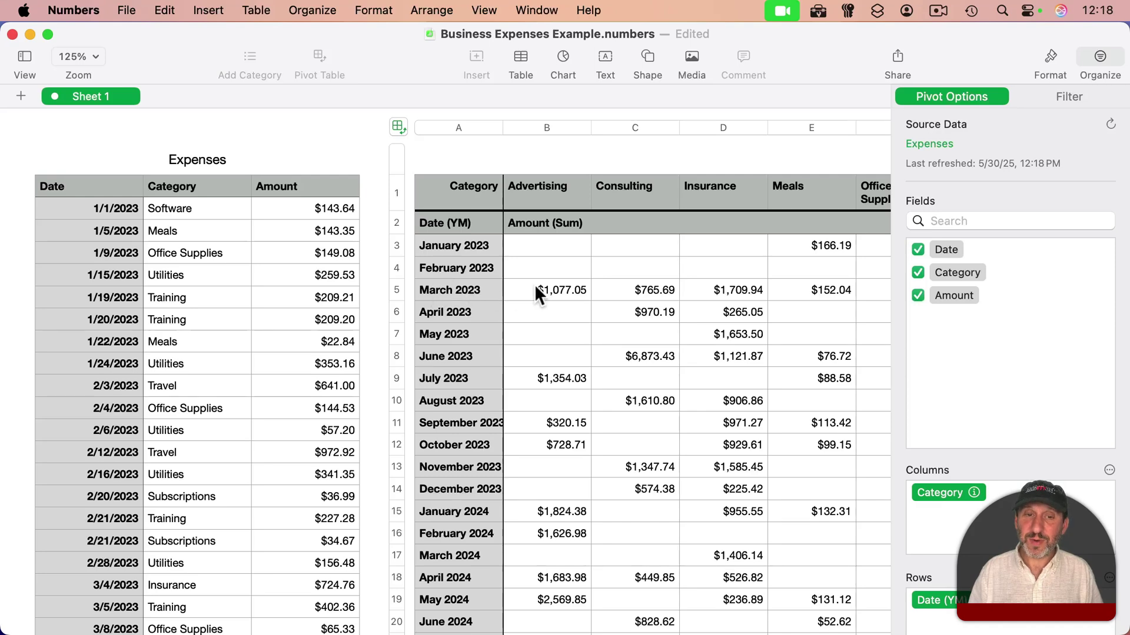
{"action": "left_click", "coordinate": [574, 290]}
{"action": "left_click", "coordinate": [647, 288]}
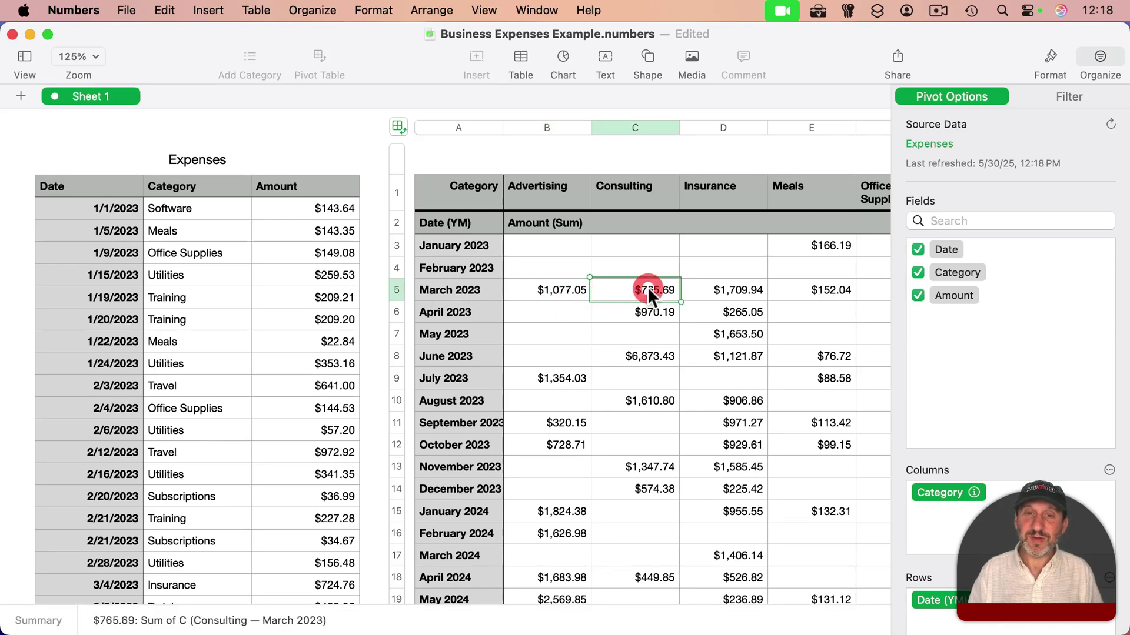
{"action": "scroll", "coordinate": [648, 287], "scroll_direction": "right", "scroll_amount": 15}
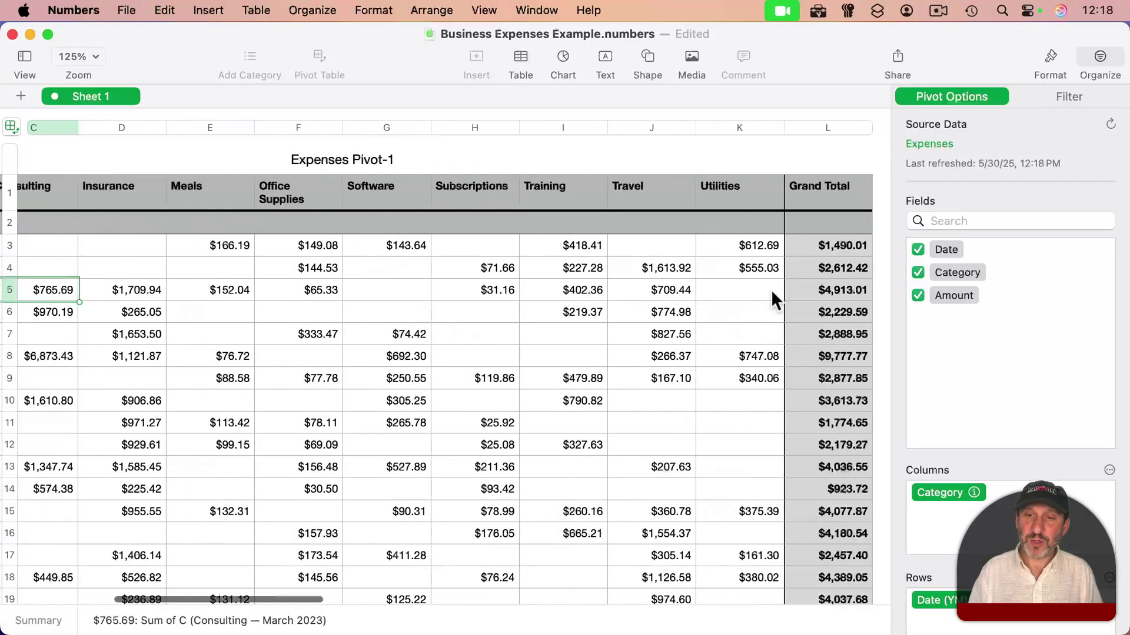
{"action": "left_click", "coordinate": [747, 290]}
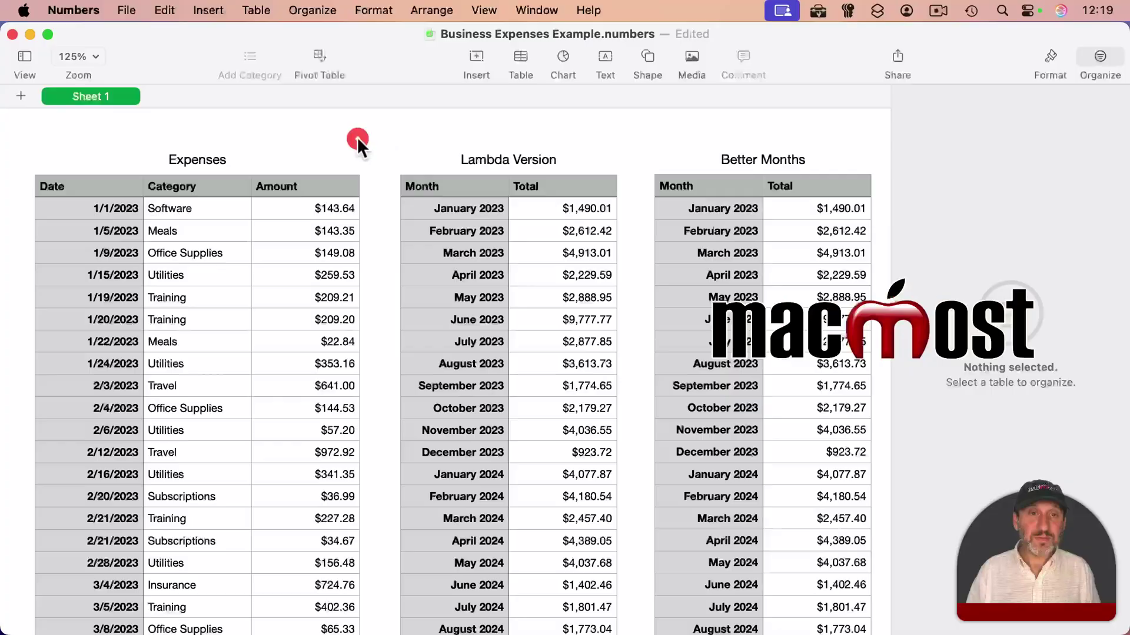
{"action": "left_click", "coordinate": [467, 208]}
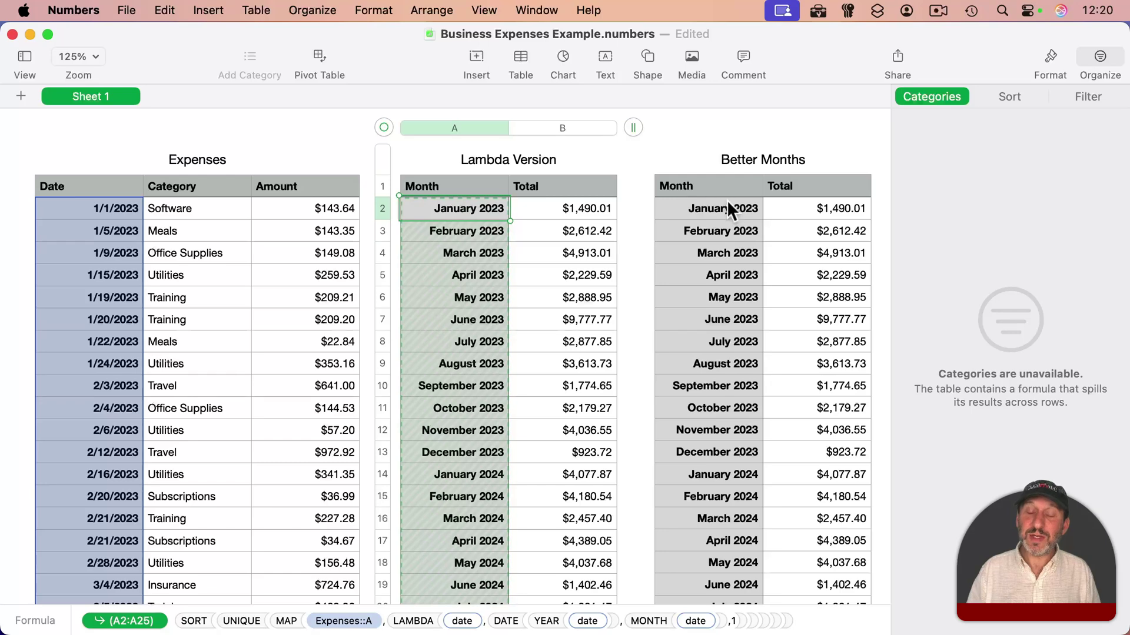
{"action": "left_click", "coordinate": [712, 203]}
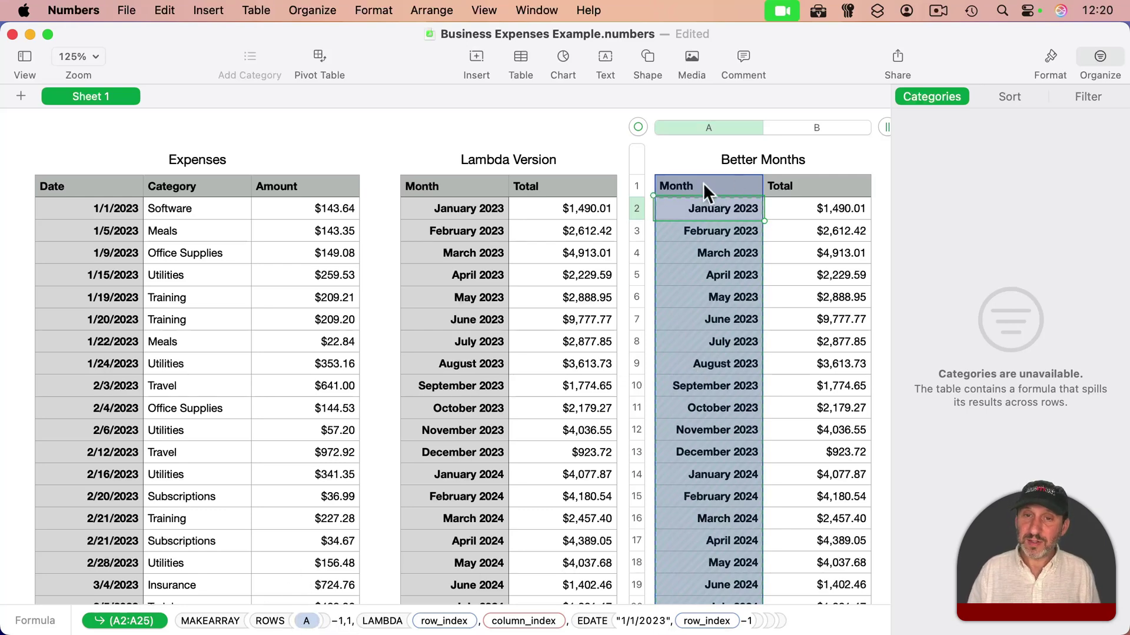
{"action": "scroll", "coordinate": [700, 371], "scroll_direction": "down", "scroll_amount": 10}
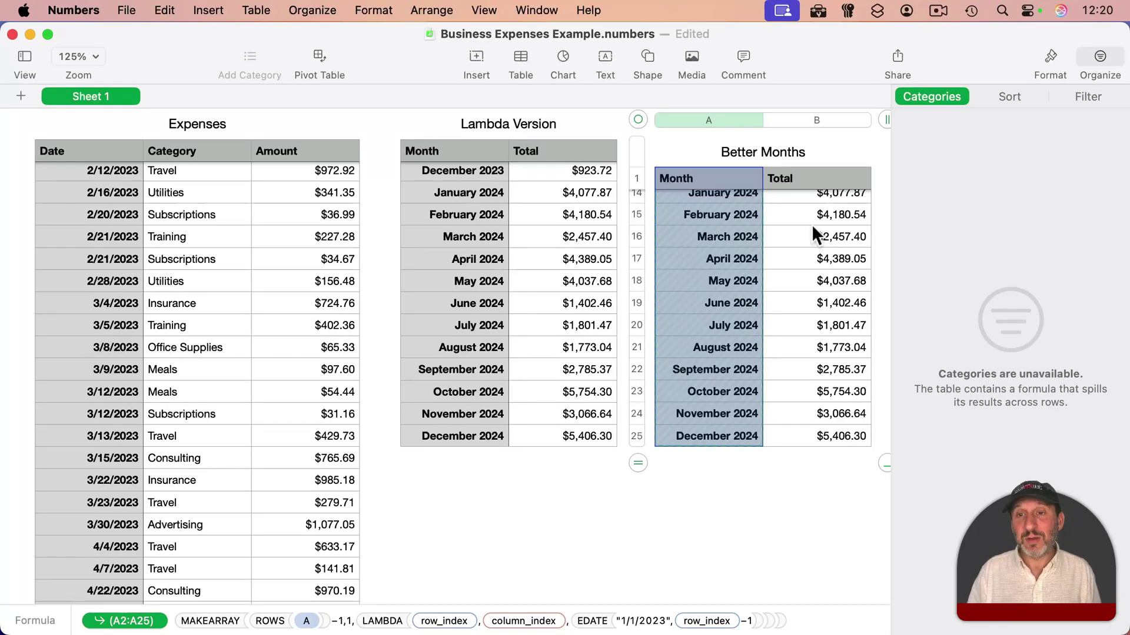
{"action": "scroll", "coordinate": [811, 224], "scroll_direction": "up", "scroll_amount": 10}
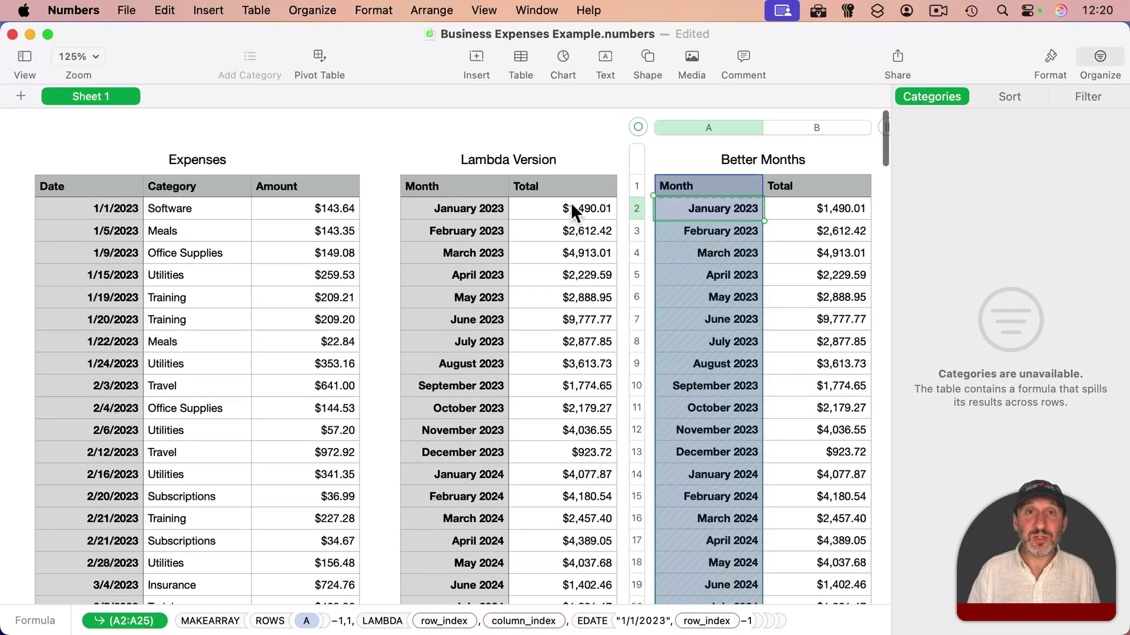
{"action": "left_click", "coordinate": [583, 209]}
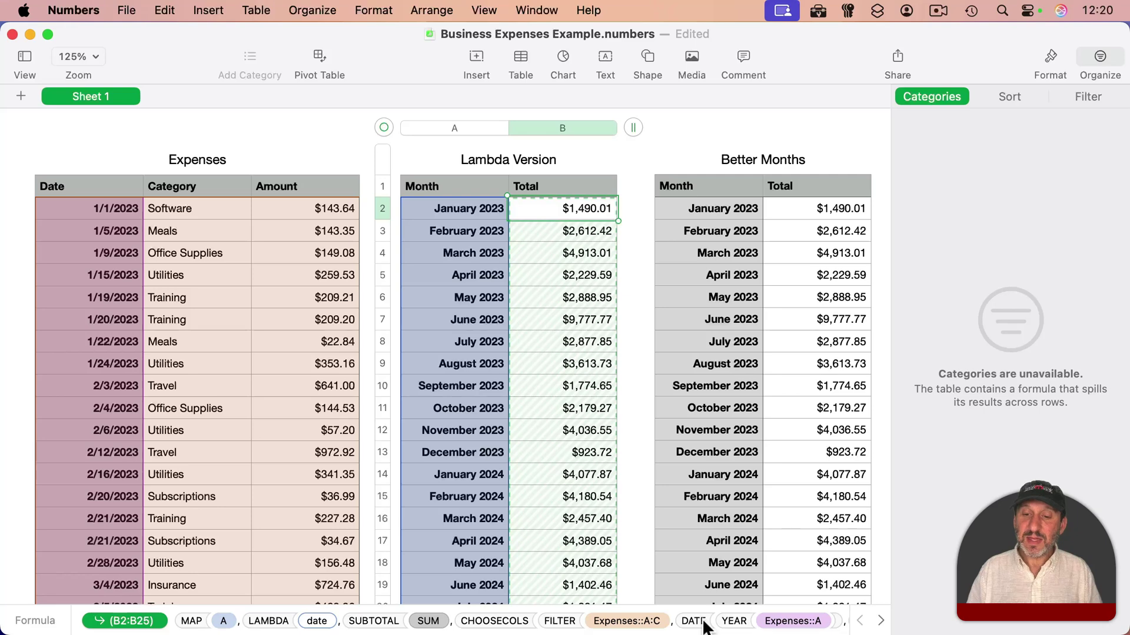
{"action": "scroll", "coordinate": [797, 624], "scroll_direction": "right", "scroll_amount": 5}
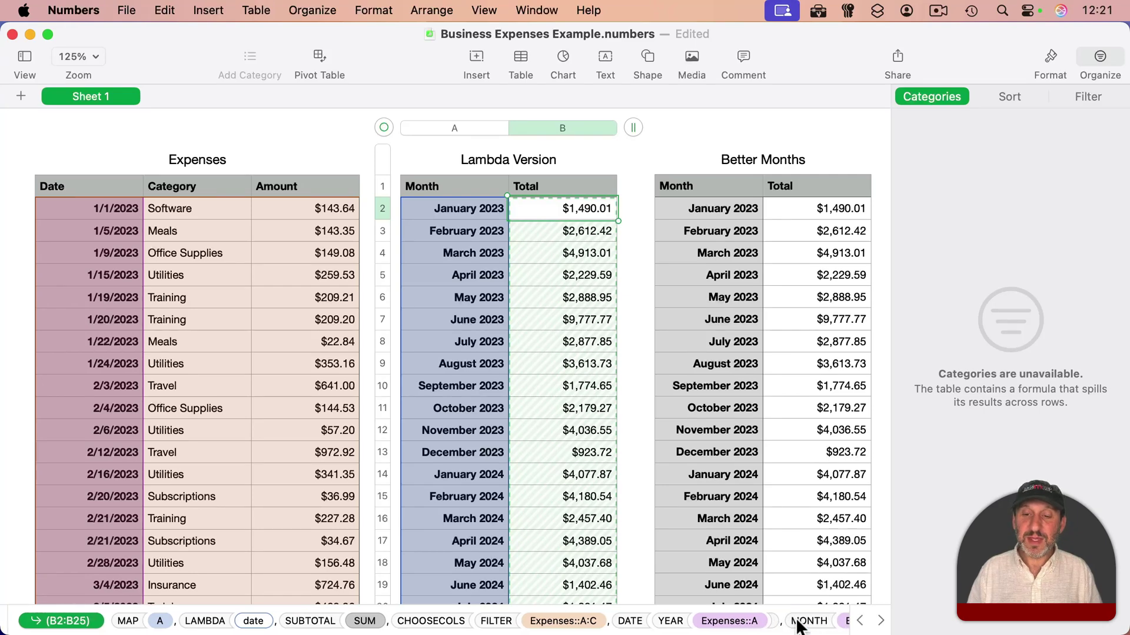
{"action": "scroll", "coordinate": [797, 625], "scroll_direction": "right", "scroll_amount": 3}
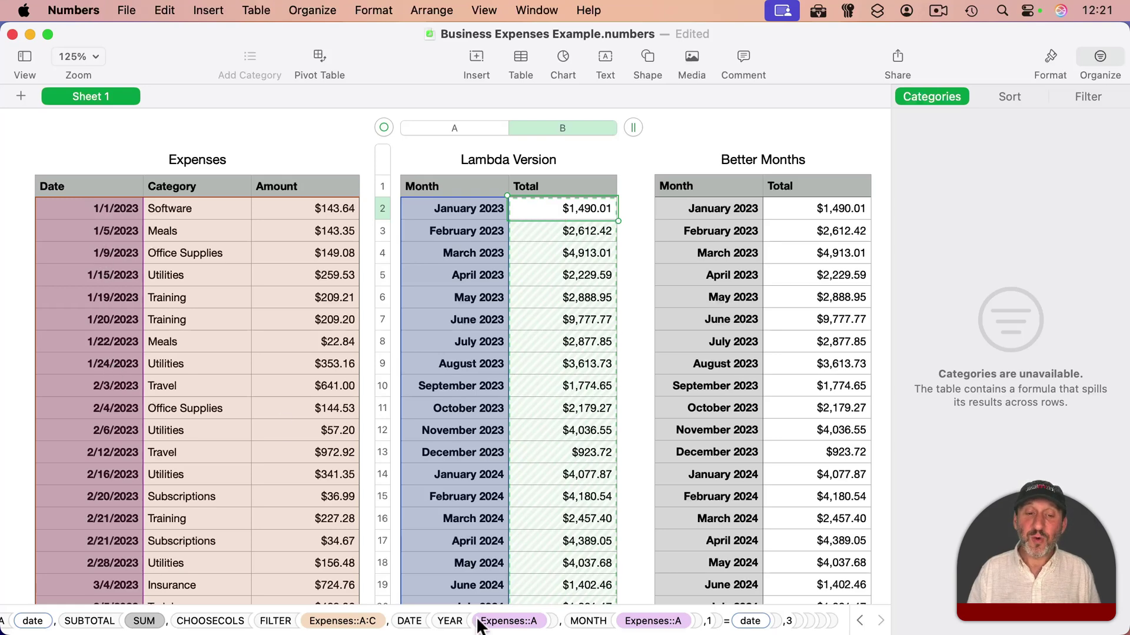
{"action": "scroll", "coordinate": [476, 620], "scroll_direction": "left", "scroll_amount": 5}
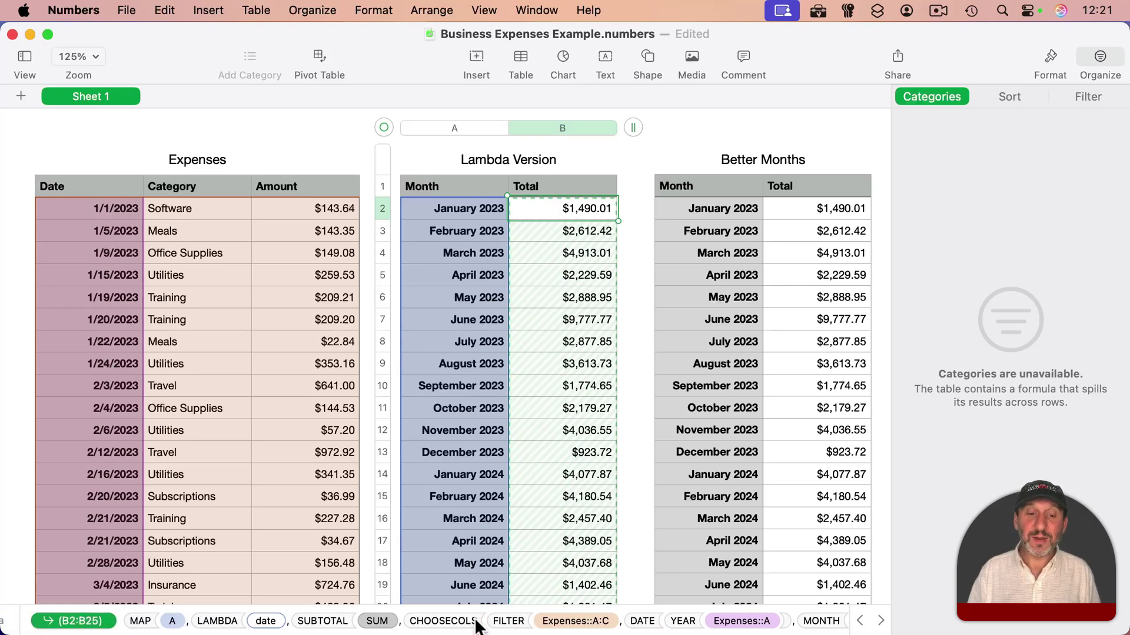
{"action": "scroll", "coordinate": [476, 621], "scroll_direction": "left", "scroll_amount": 2}
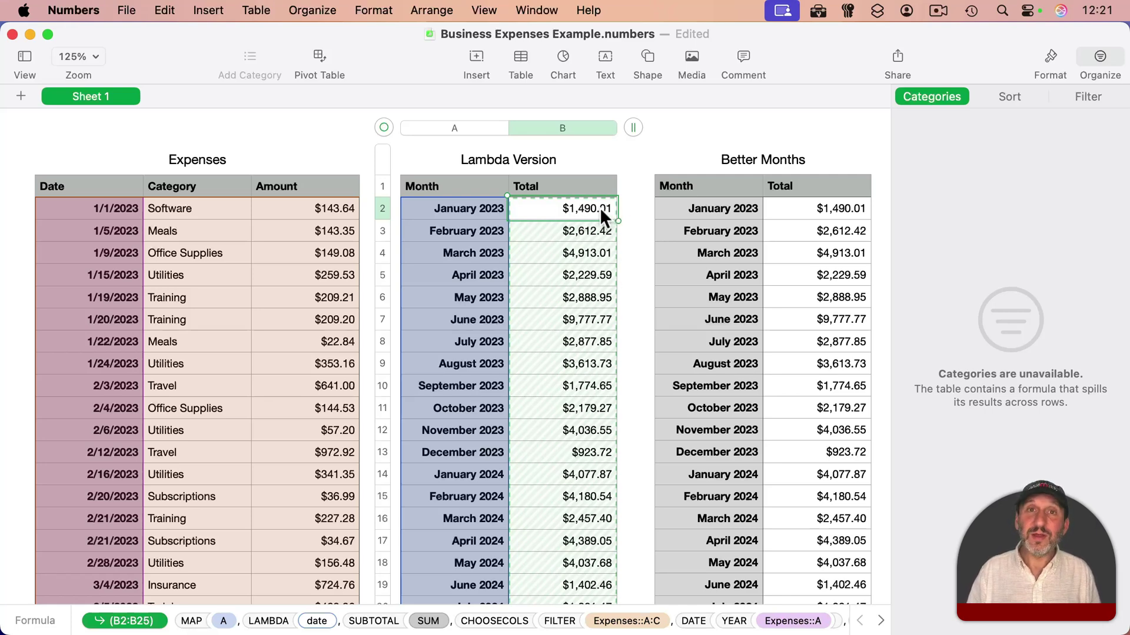
{"action": "left_click", "coordinate": [592, 230]}
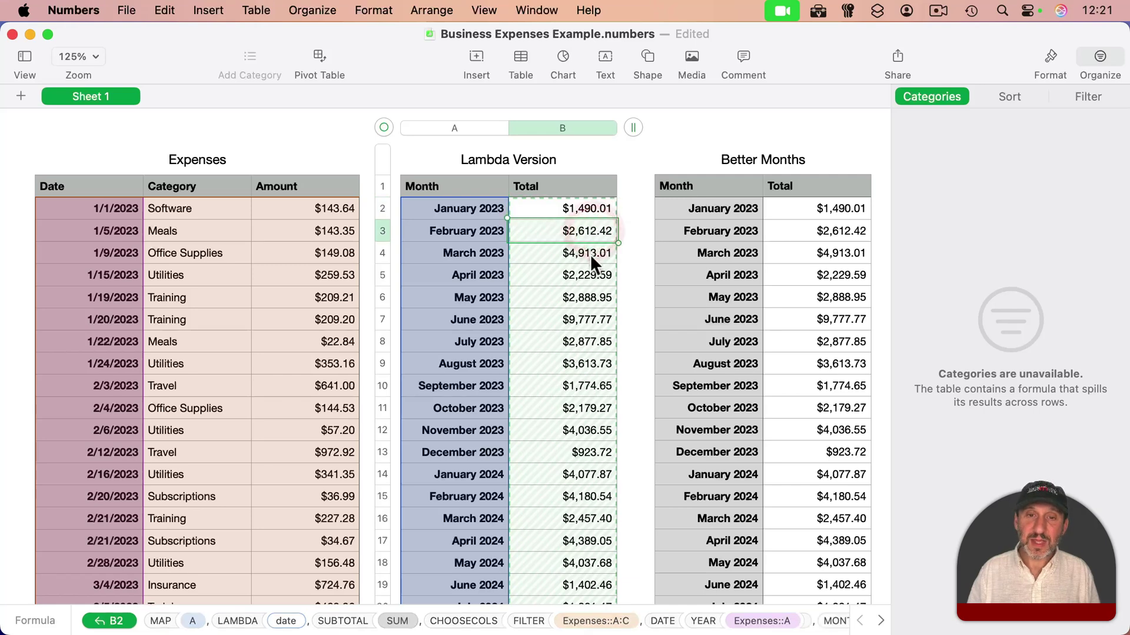
{"action": "left_click", "coordinate": [589, 253]}
{"action": "left_click", "coordinate": [588, 275]}
{"action": "left_click", "coordinate": [588, 298]}
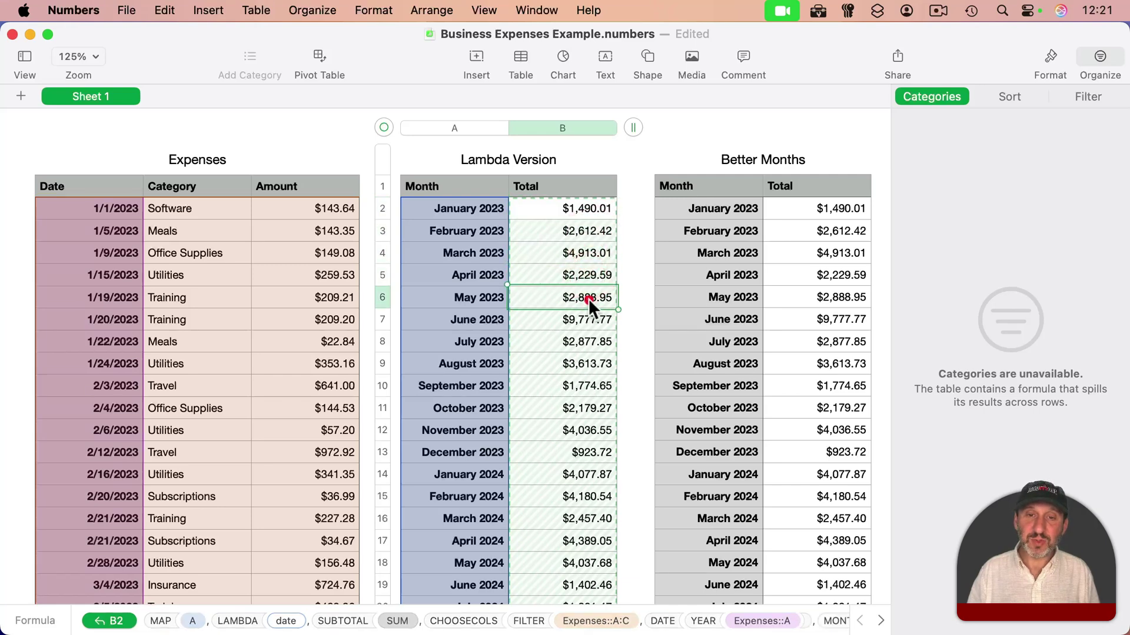
{"action": "left_click", "coordinate": [466, 207]}
{"action": "left_click", "coordinate": [469, 231]}
{"action": "left_click", "coordinate": [472, 250]}
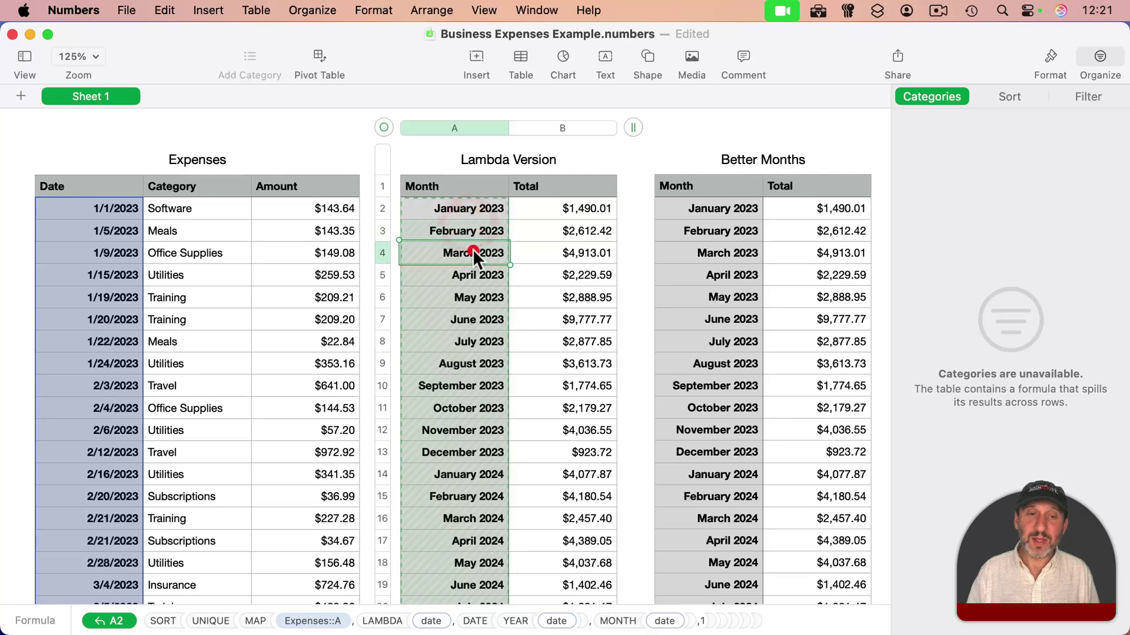
{"action": "left_click", "coordinate": [697, 210]}
{"action": "left_click", "coordinate": [701, 230]}
{"action": "left_click", "coordinate": [704, 252]}
{"action": "left_click", "coordinate": [708, 289]}
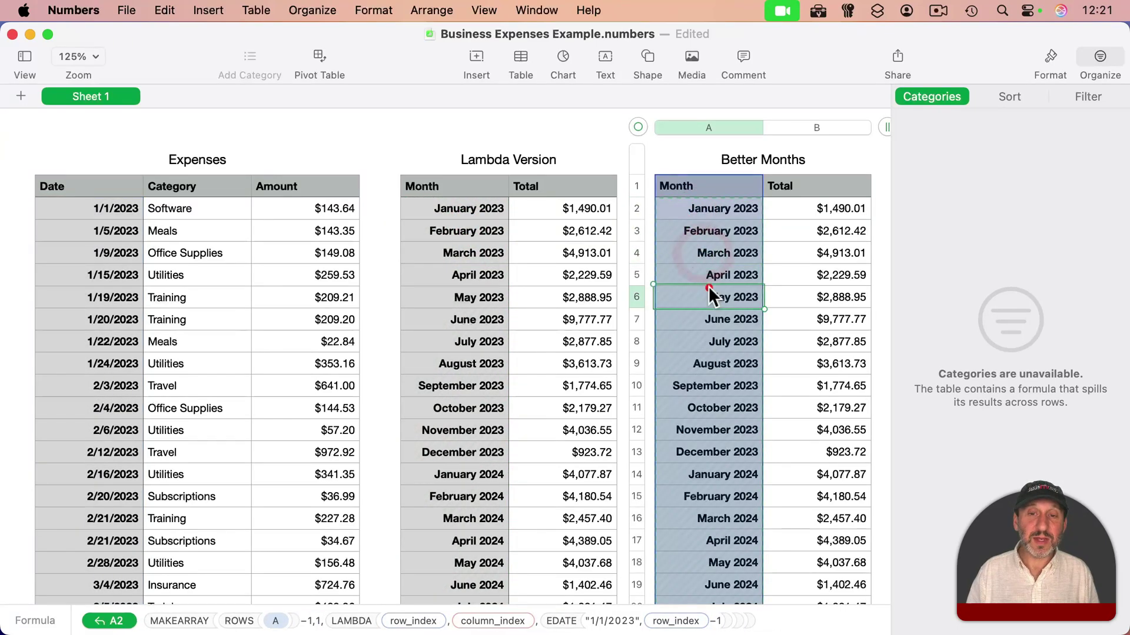
{"action": "left_click", "coordinate": [452, 206]}
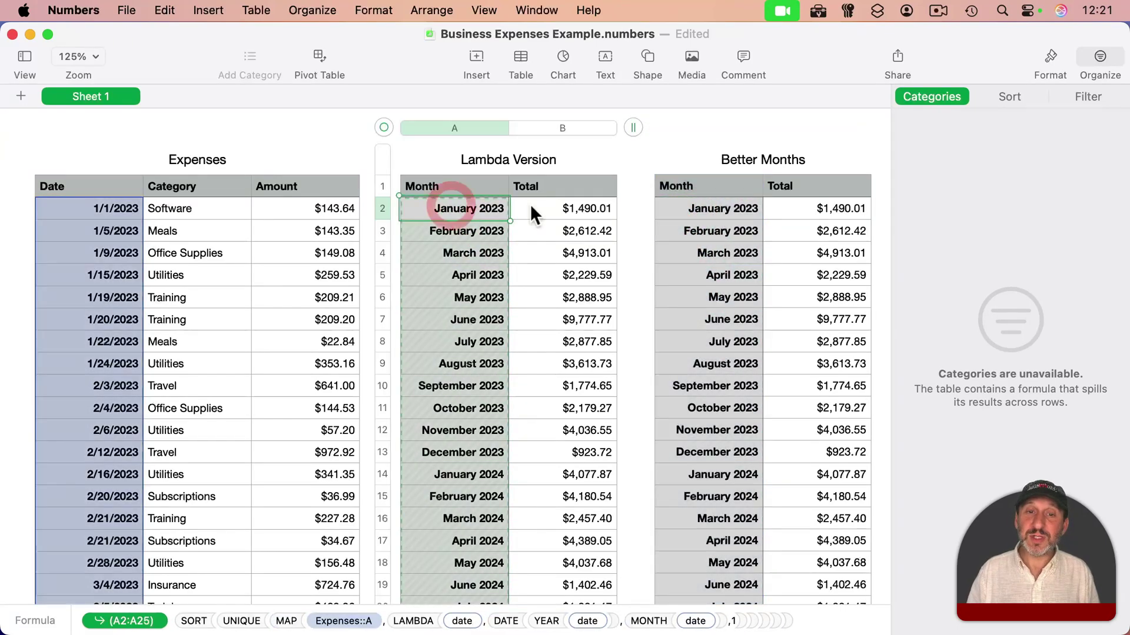
{"action": "left_click", "coordinate": [552, 207]}
{"action": "left_click", "coordinate": [472, 203]}
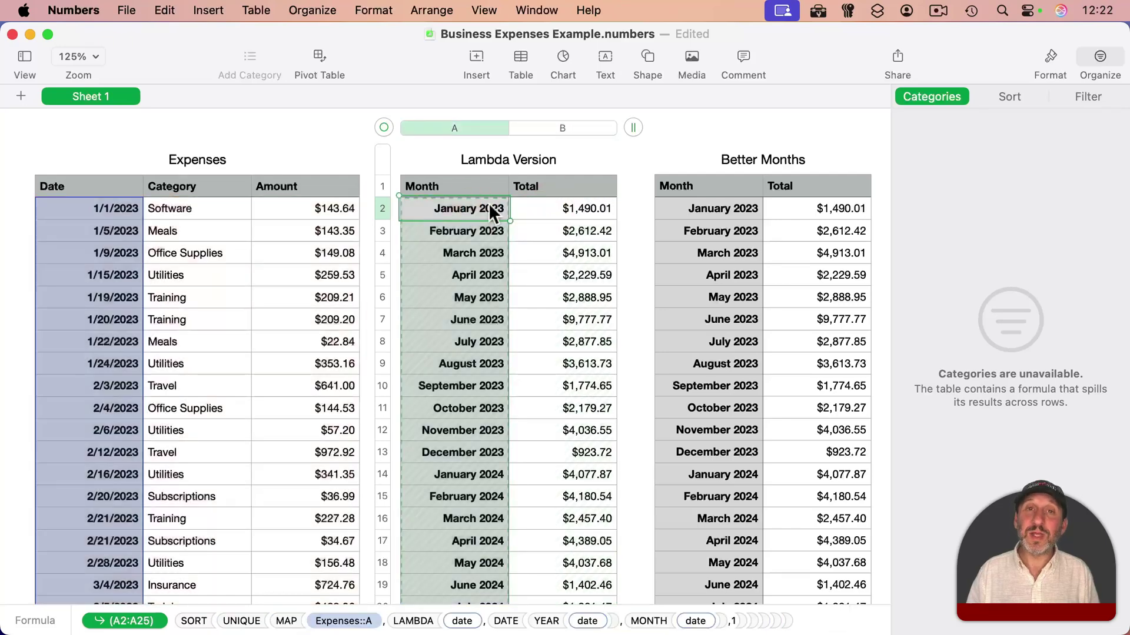
{"action": "left_click", "coordinate": [569, 207]}
{"action": "left_click", "coordinate": [477, 207]}
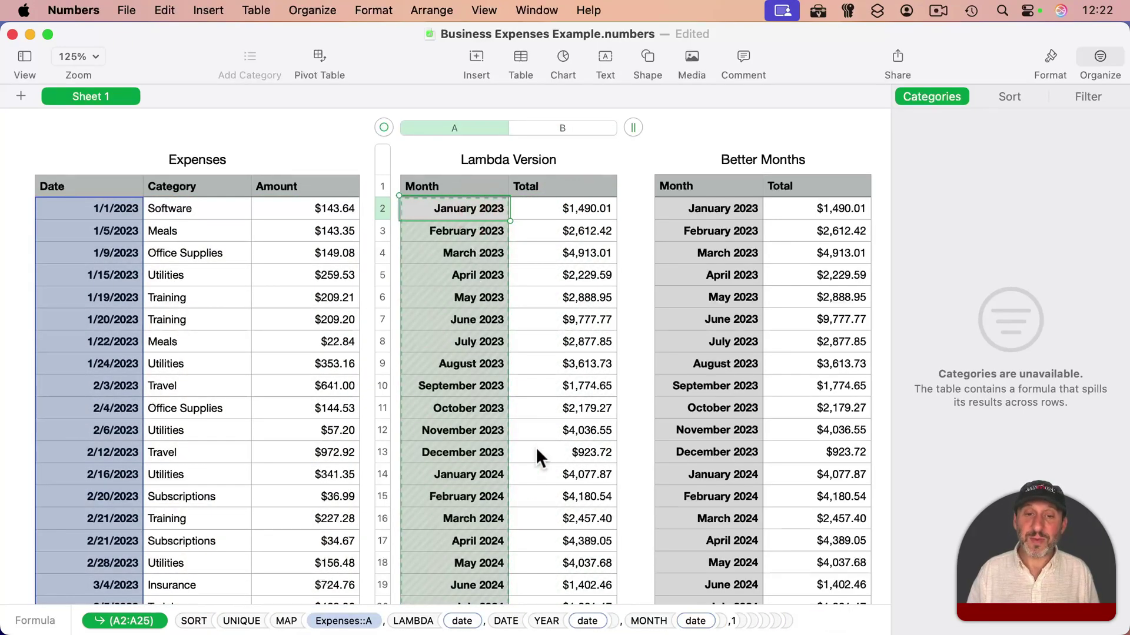